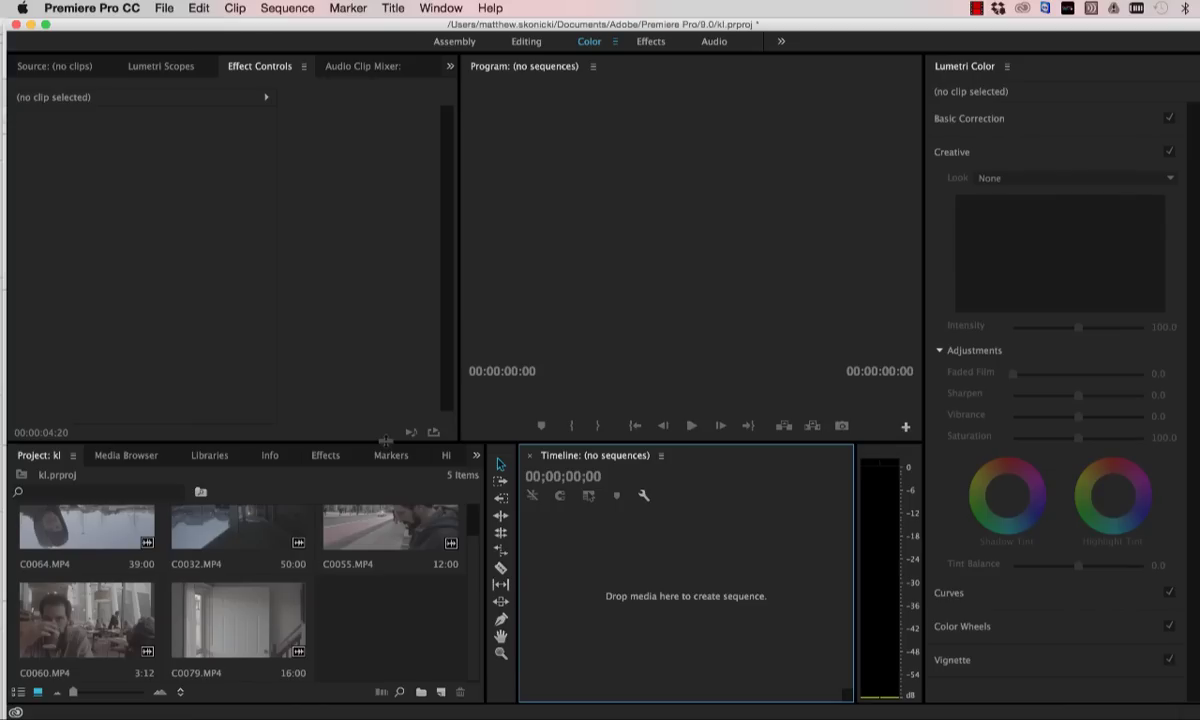
Enlarge the project and timeline panels and select the C0055.MP4 clip in the bin
left_click_drag(385, 440, 397, 390)
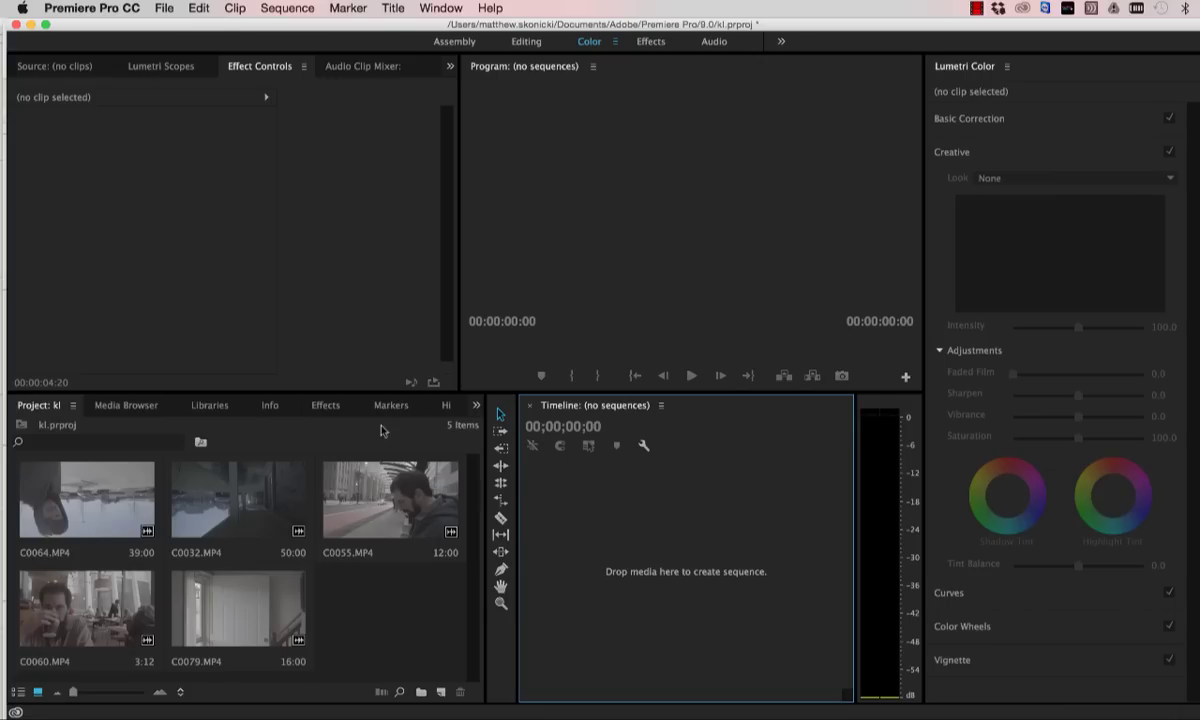
left_click(386, 500)
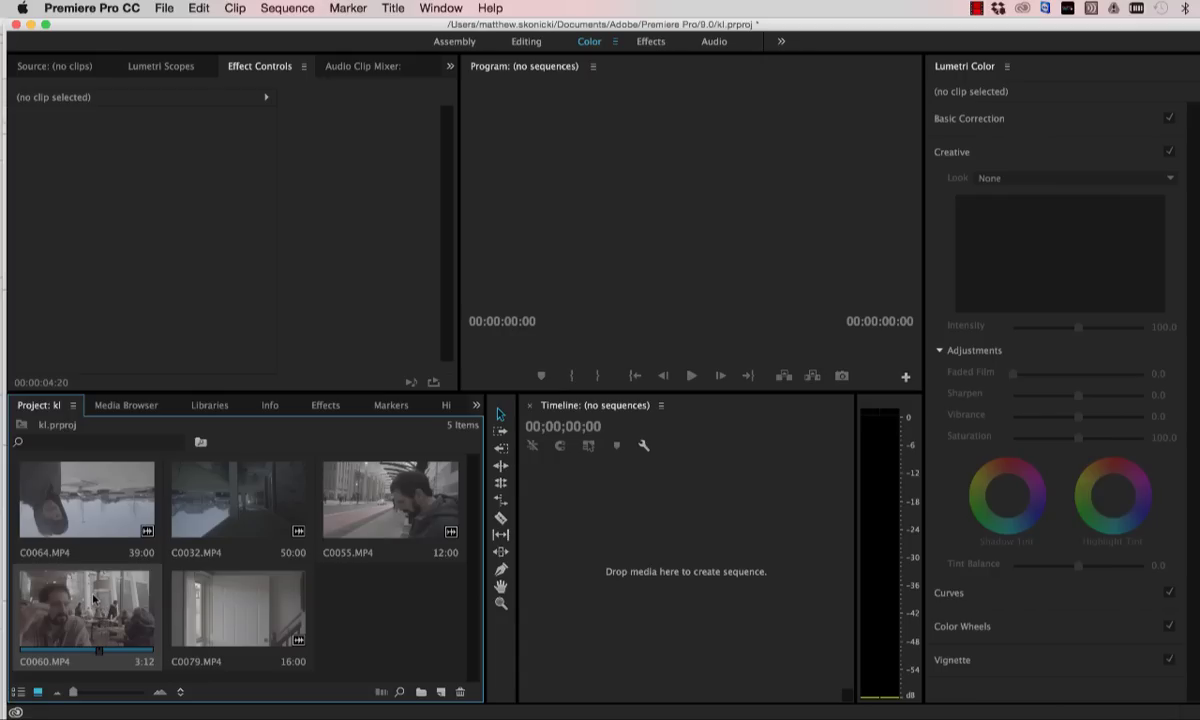
Drop C0060.MP4 onto the empty timeline to create the C0060 sequence, then select its video clip
left_click_drag(92, 597, 441, 692)
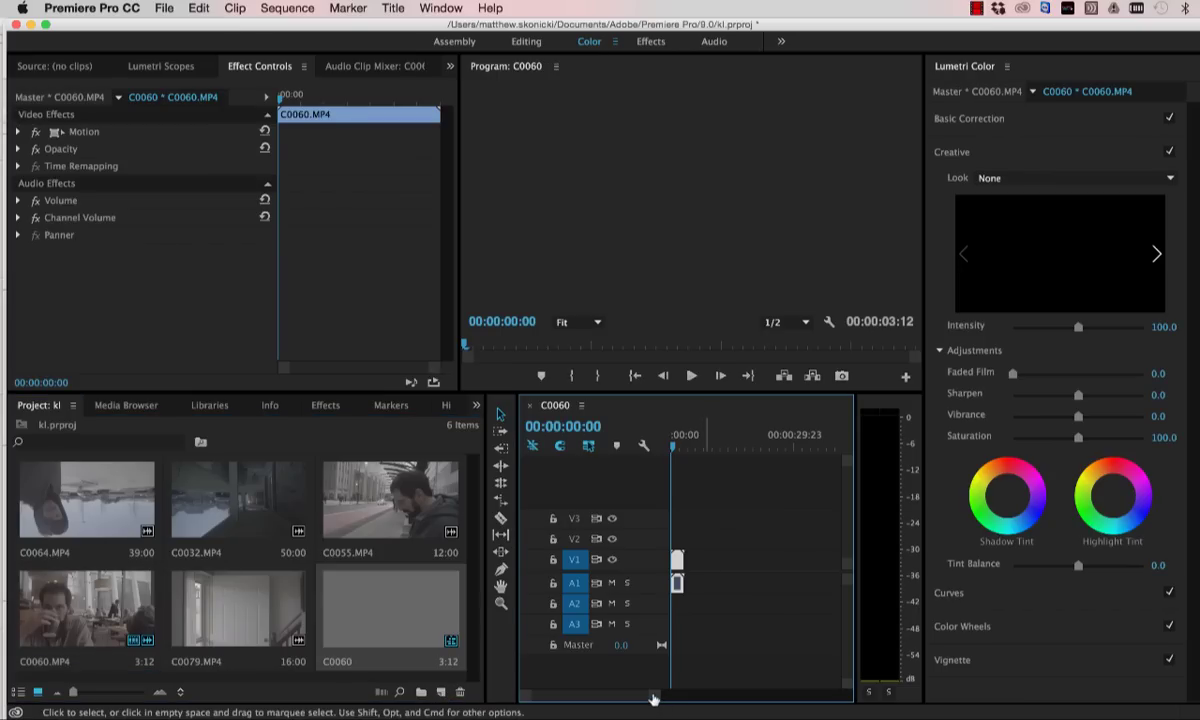
left_click_drag(654, 698, 592, 697)
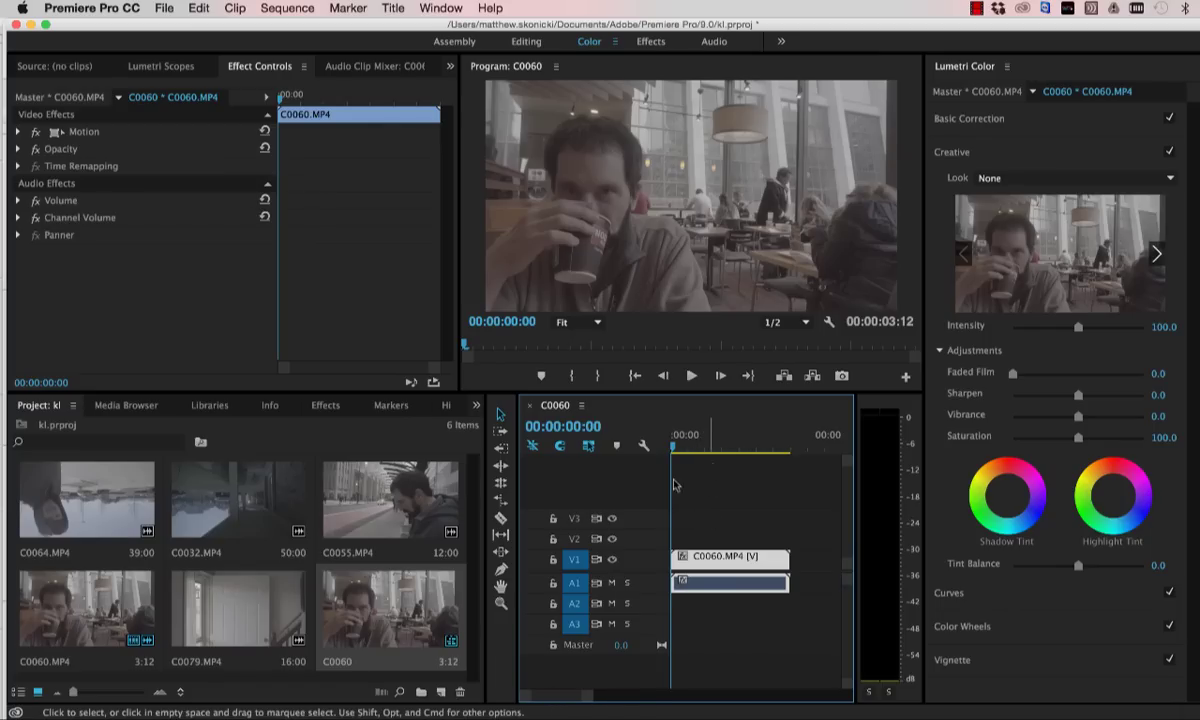
left_click(686, 507)
left_click(714, 565)
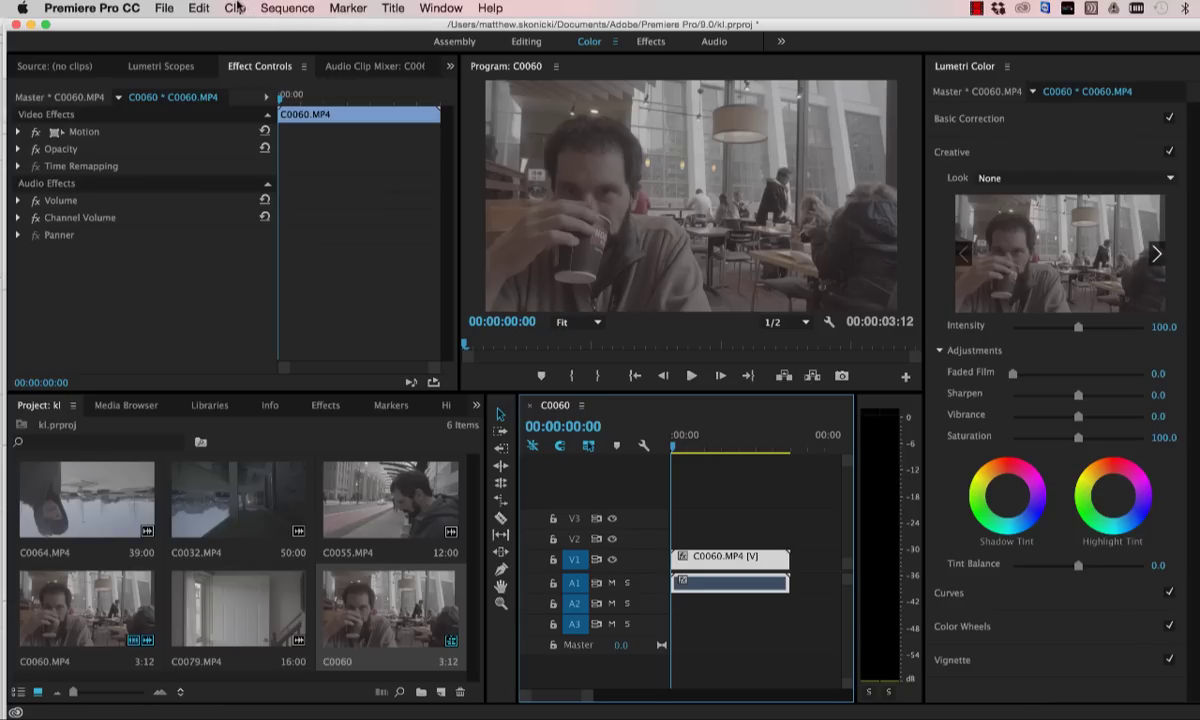
Unlink C0060.MP4's video from its audio, then delete the A1 audio clip
left_click(237, 8)
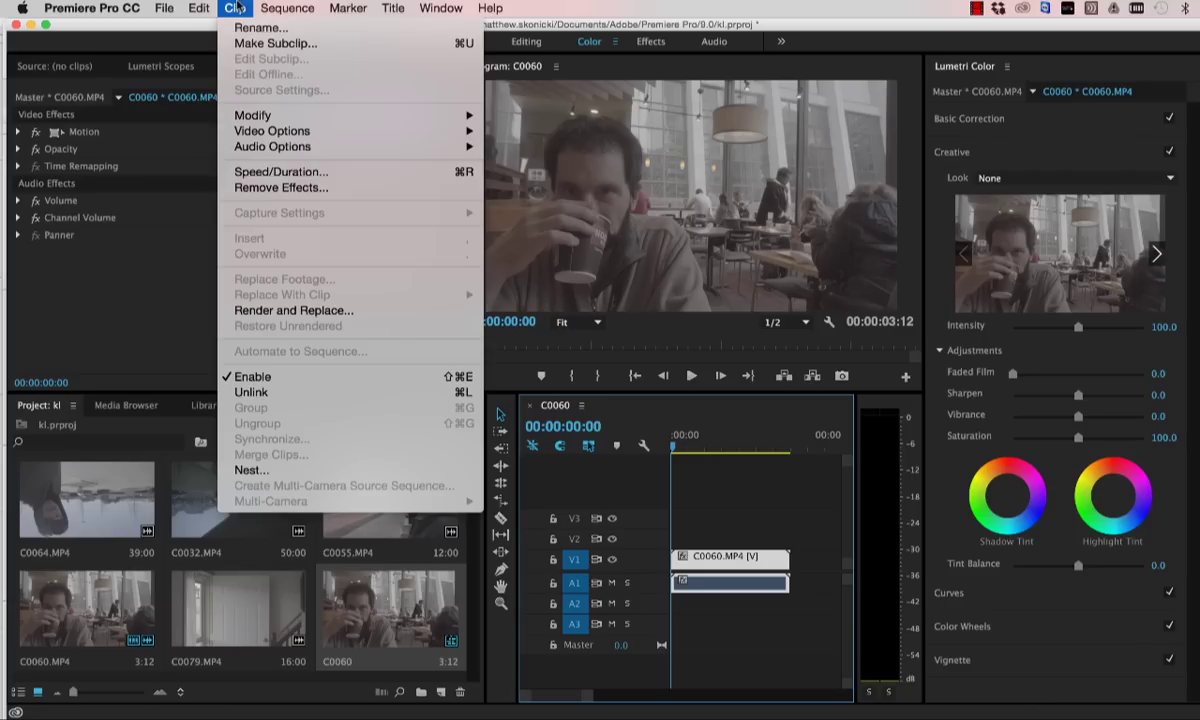
left_click(293, 392)
left_click(710, 618)
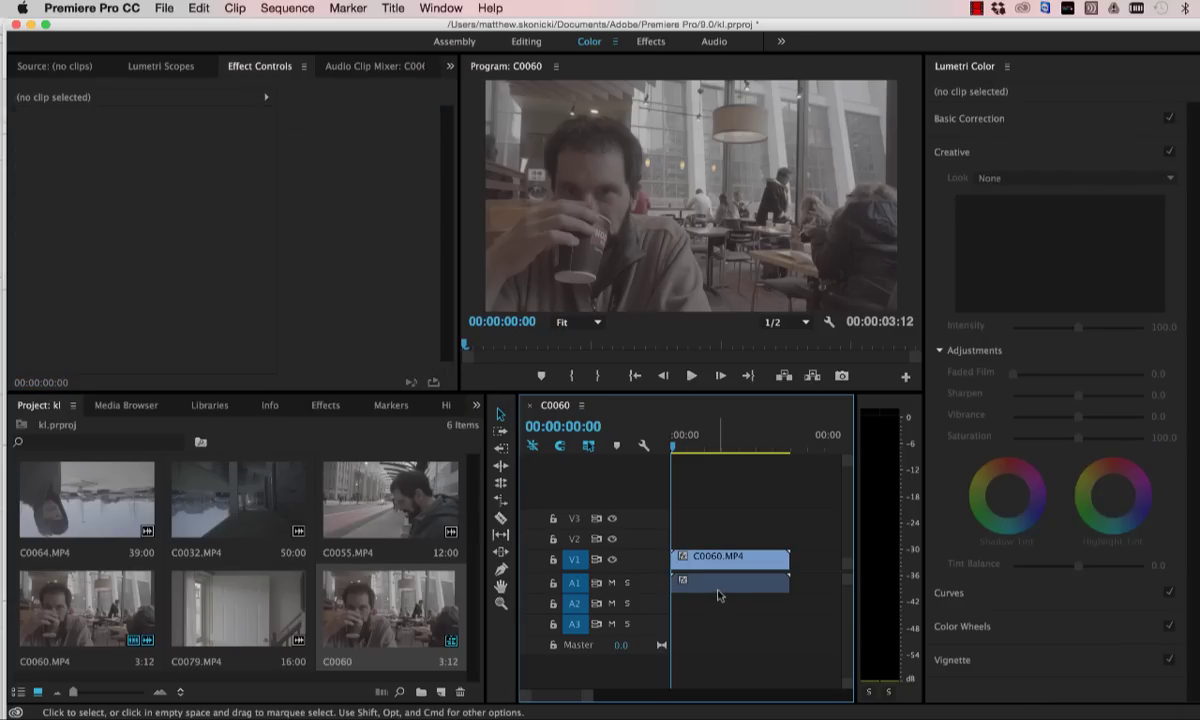
left_click(724, 590)
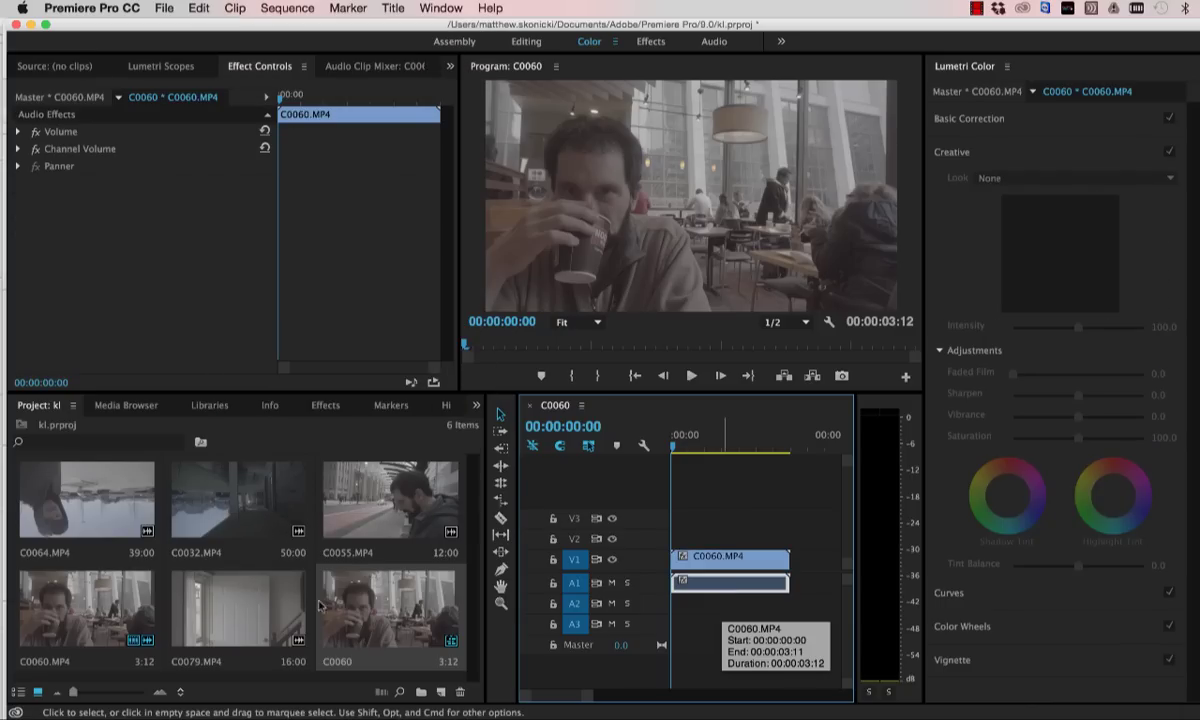
key("Delete")
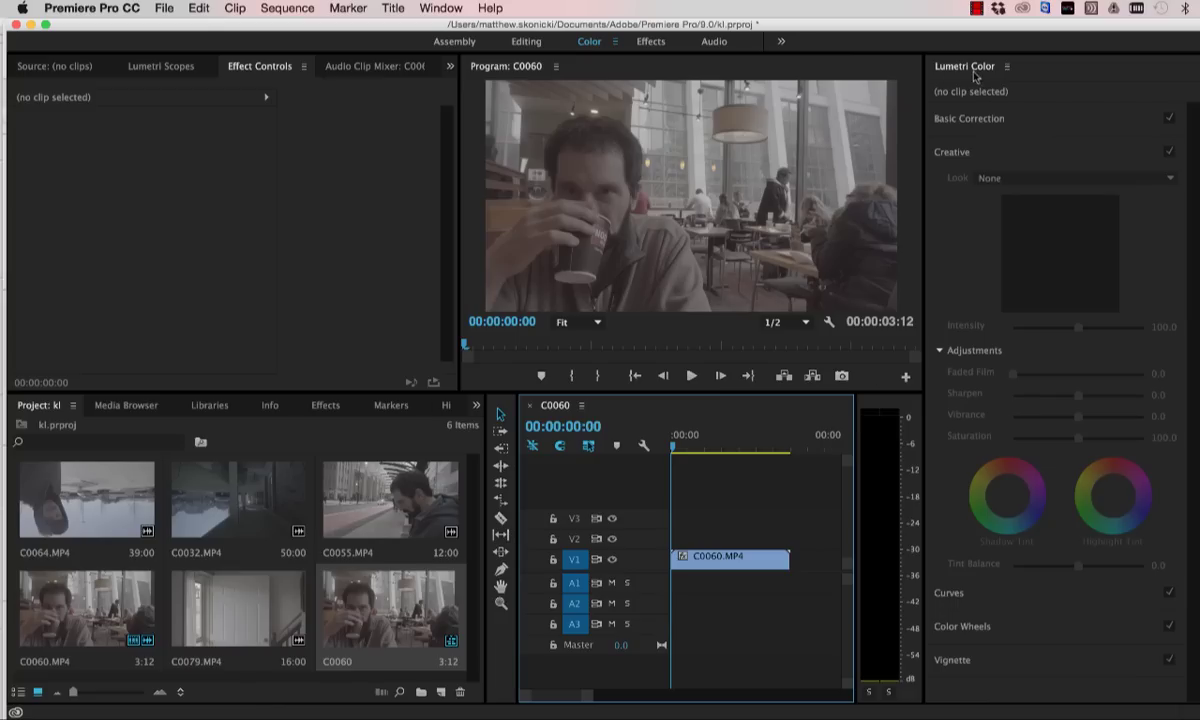
left_click(304, 6)
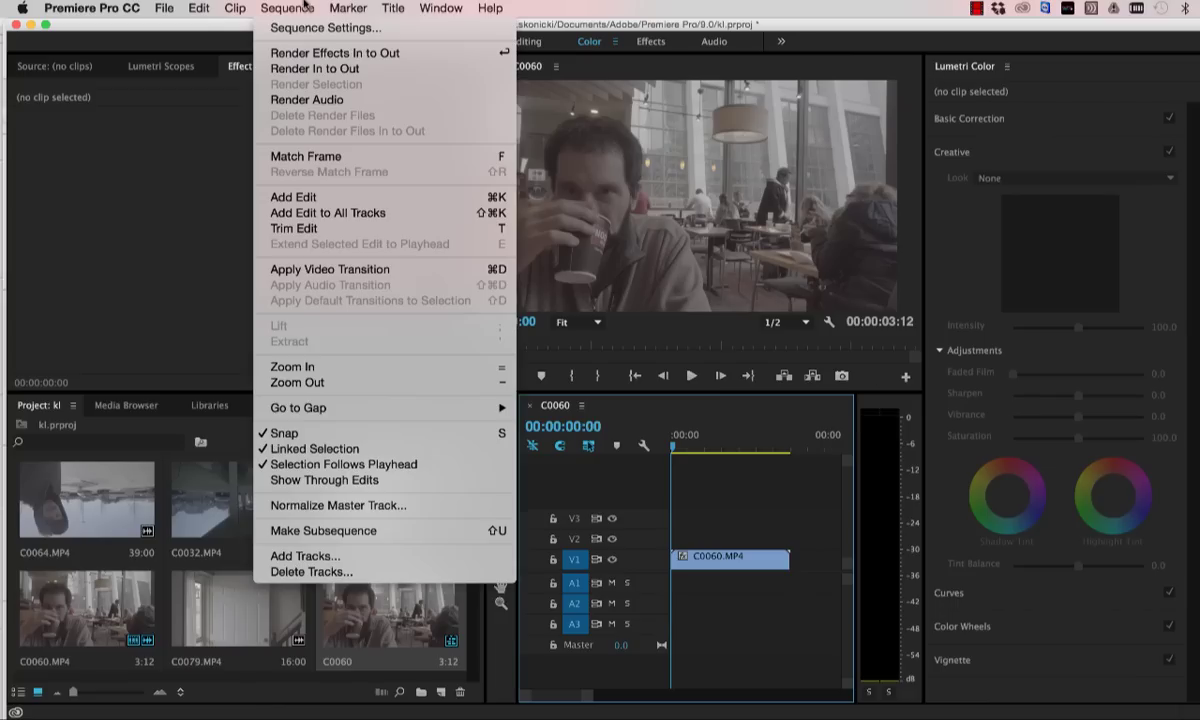
mouse_move(393, 6)
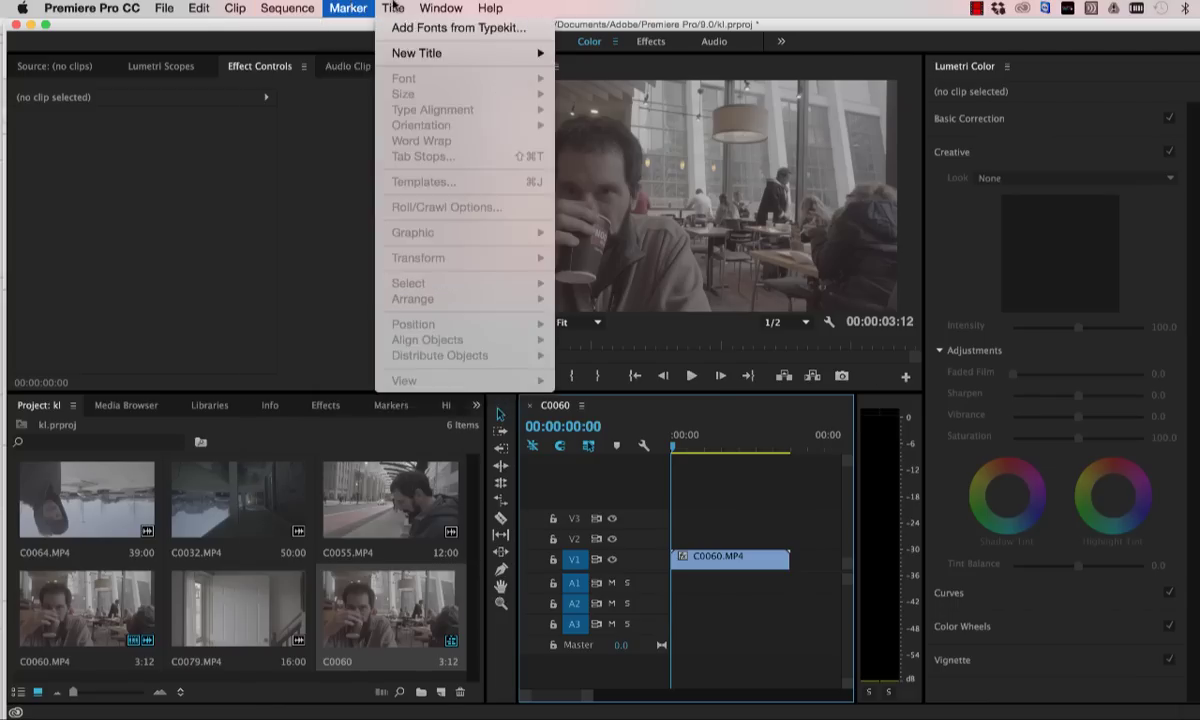
mouse_move(440, 7)
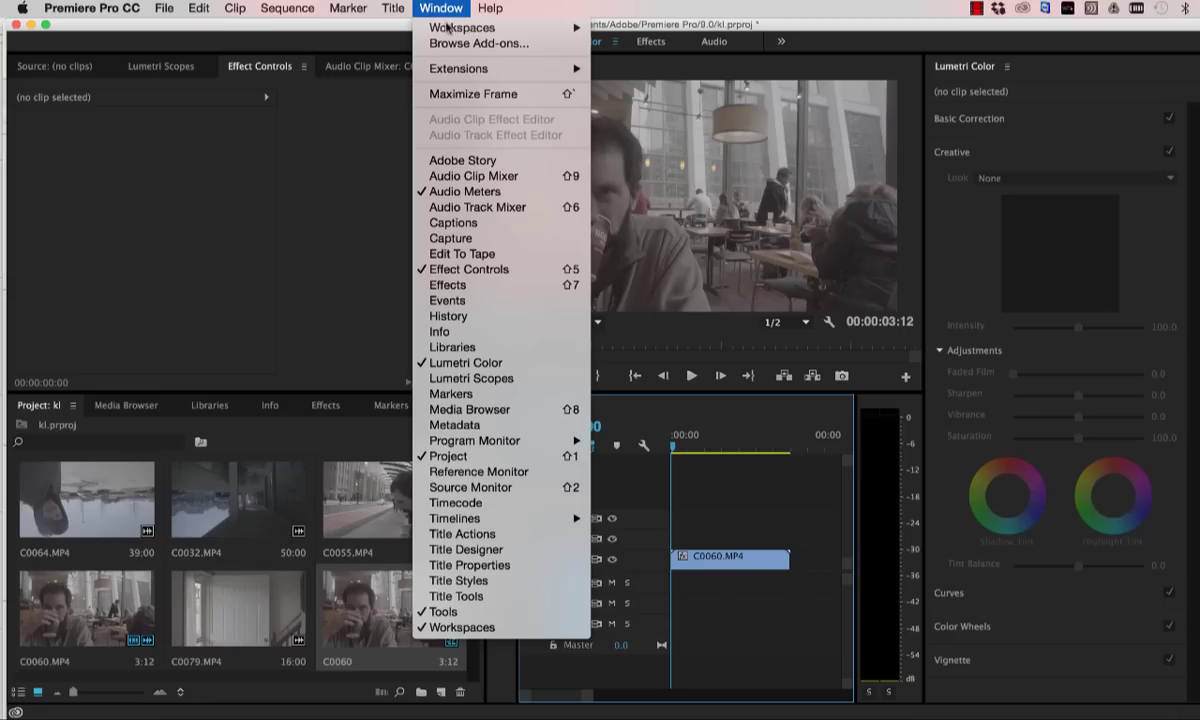
mouse_move(455, 27)
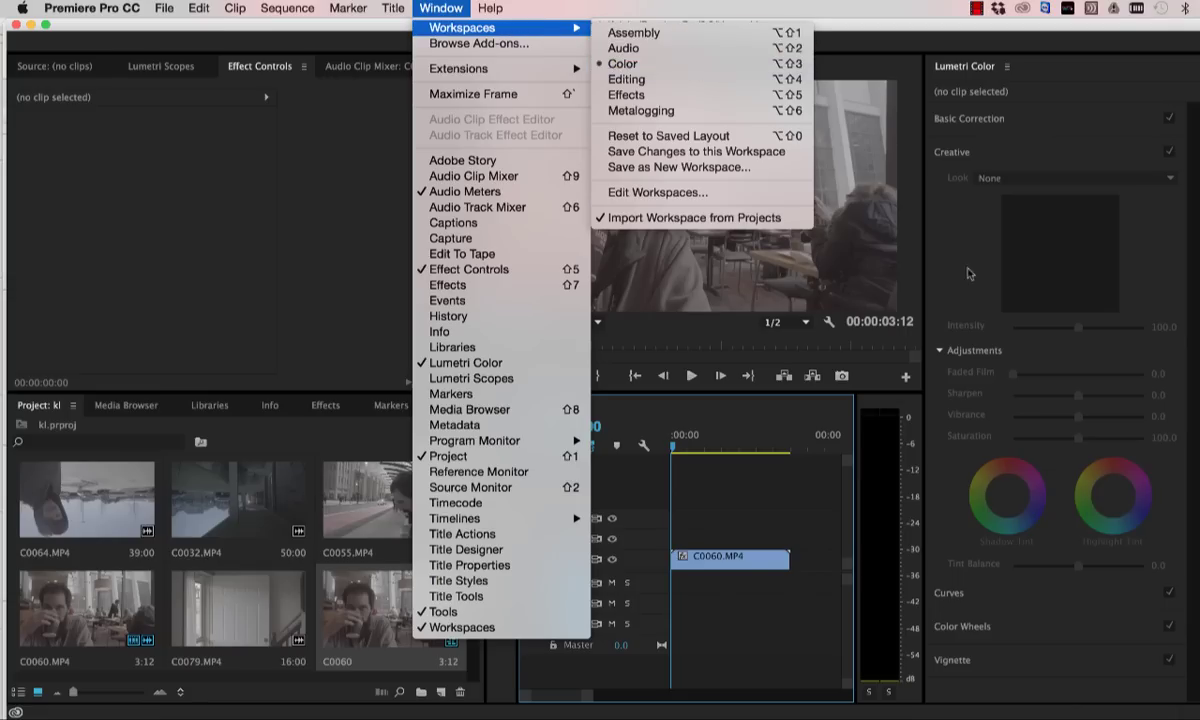
left_click(967, 273)
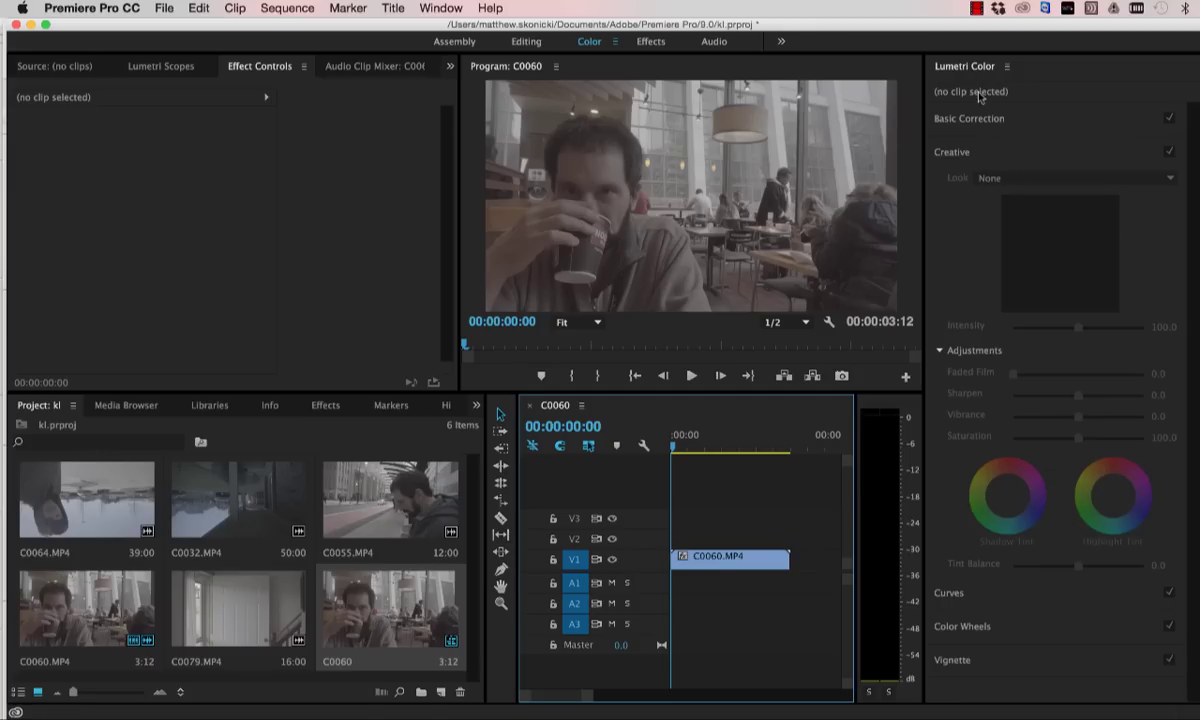
Select C0060.MP4 and browse the Creative Look list twice, leaving Look at None
left_click(727, 561)
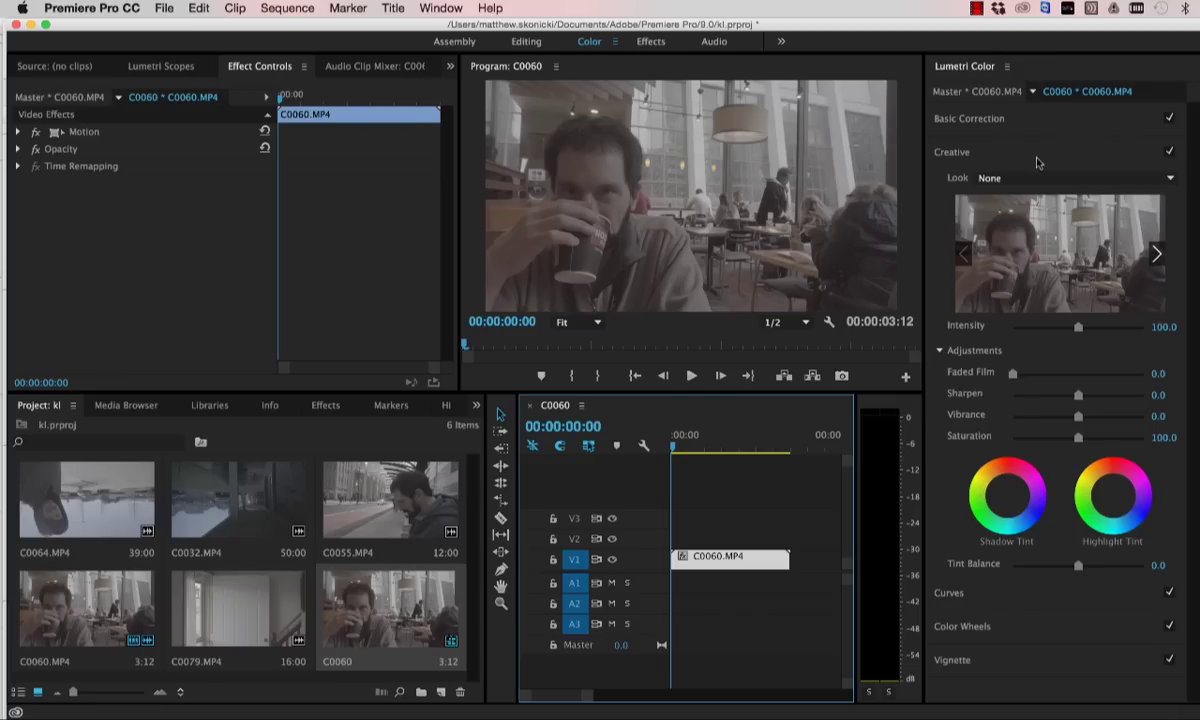
left_click(1166, 179)
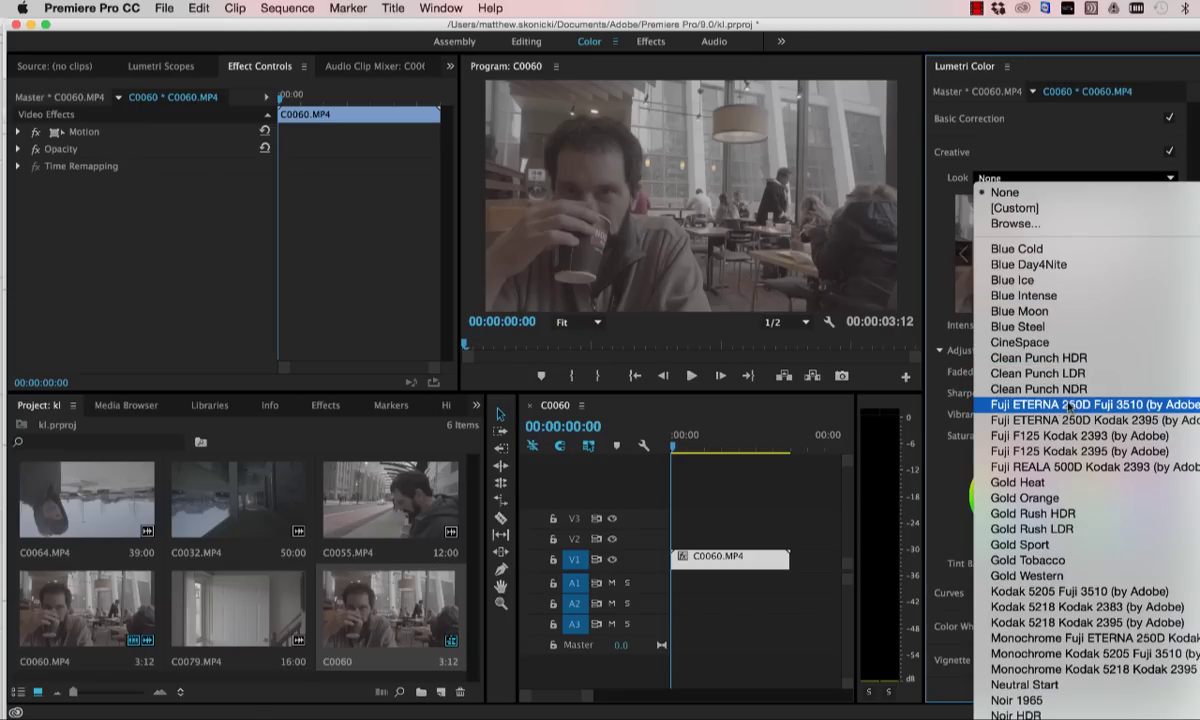
left_click(940, 224)
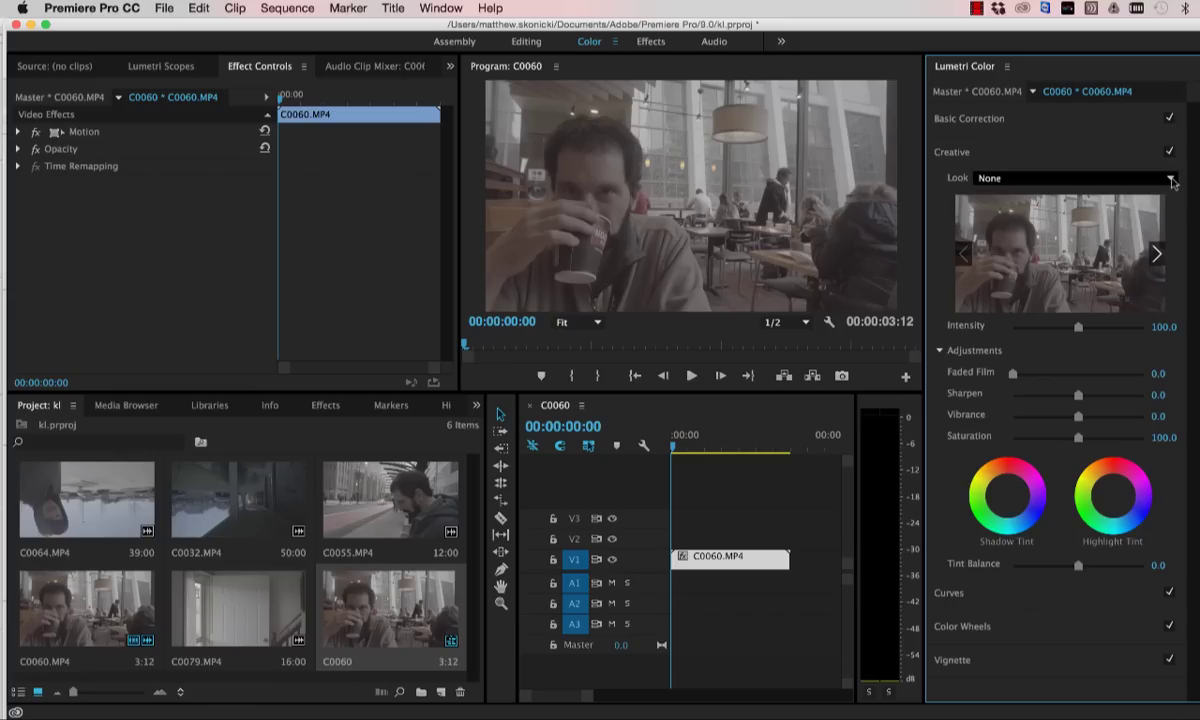
left_click(1171, 179)
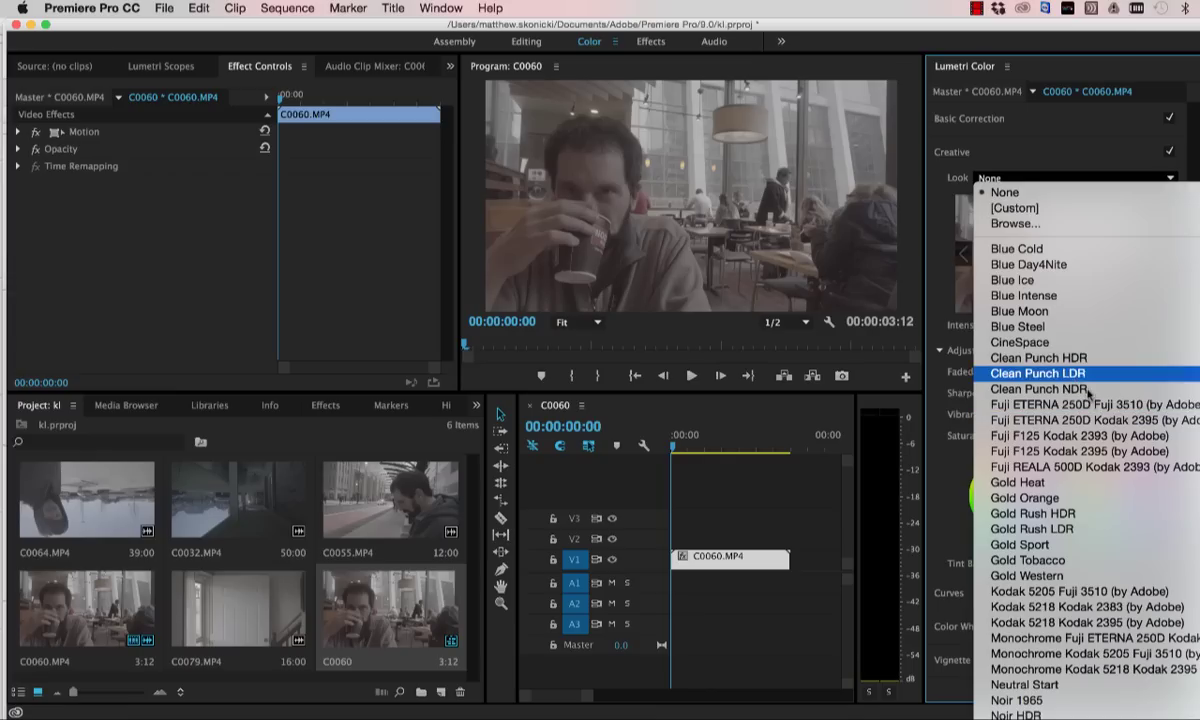
left_click(880, 208)
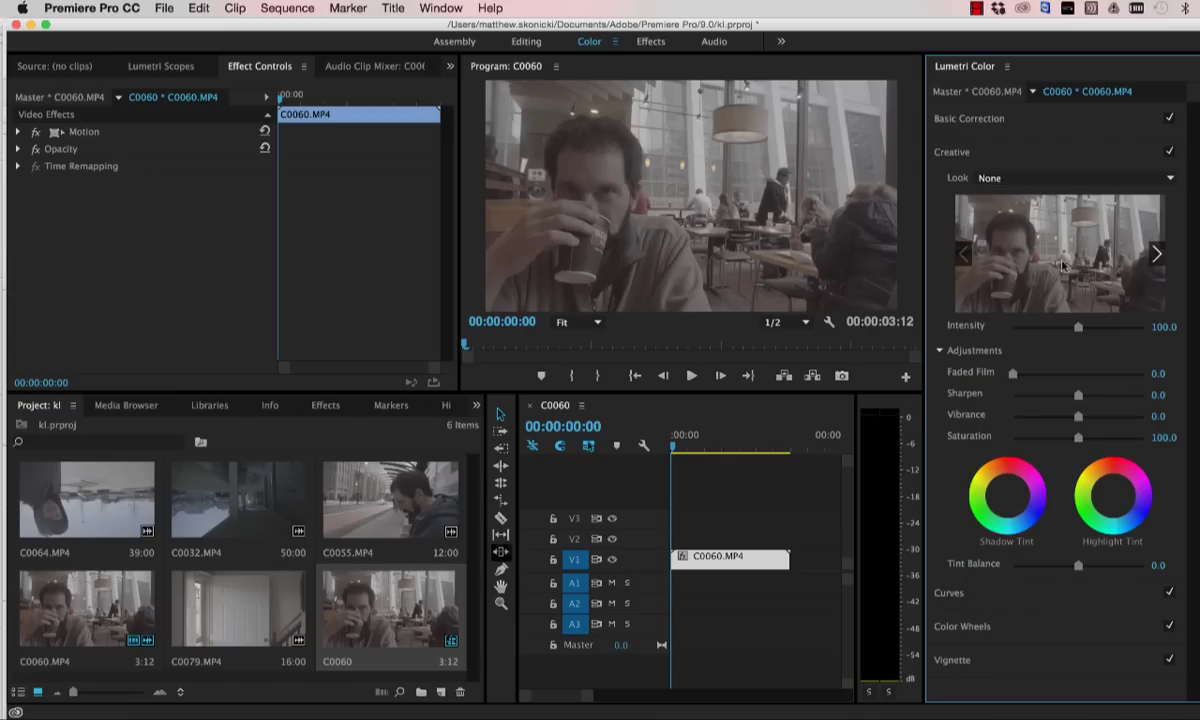
Expand Basic Correction, browse the input LUT list without changing it, and show Lumetri Scopes
left_click(950, 119)
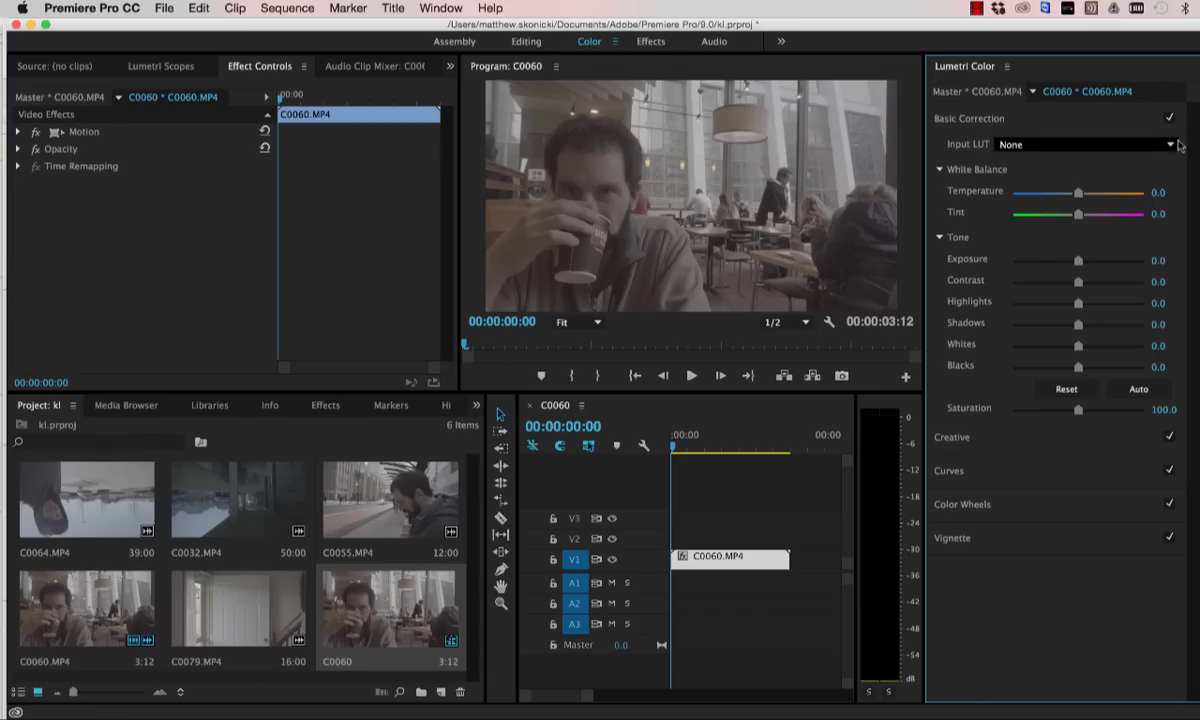
left_click(1171, 147)
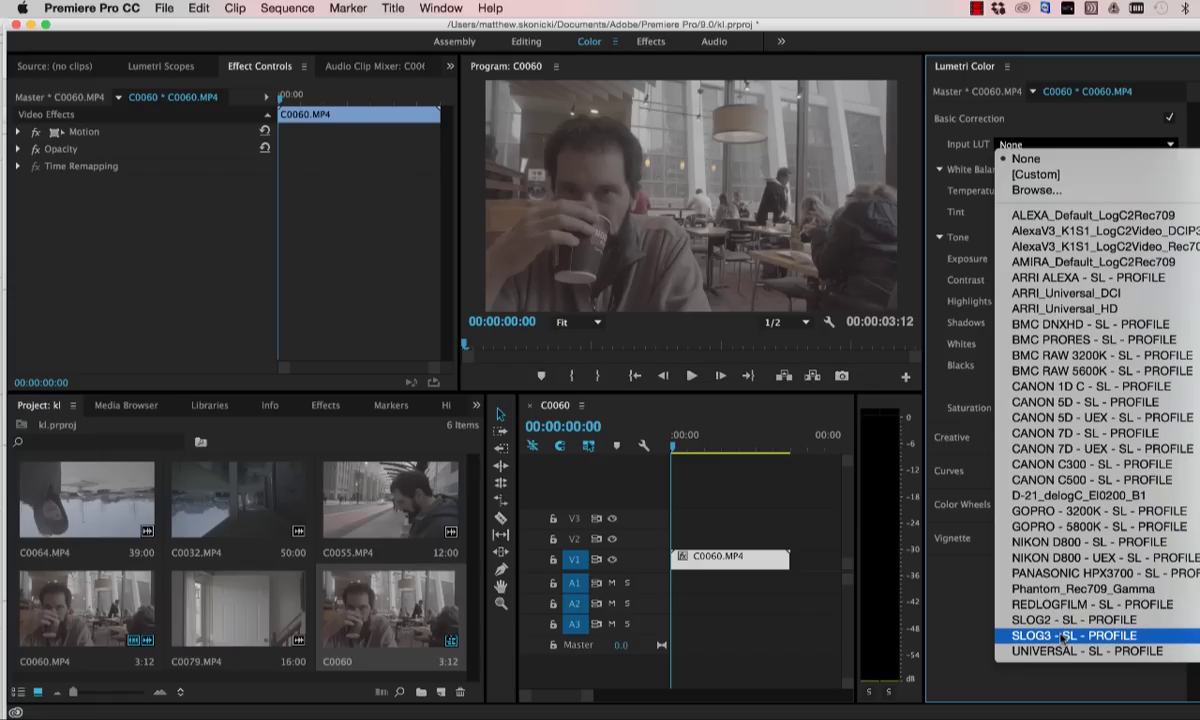
key("Escape")
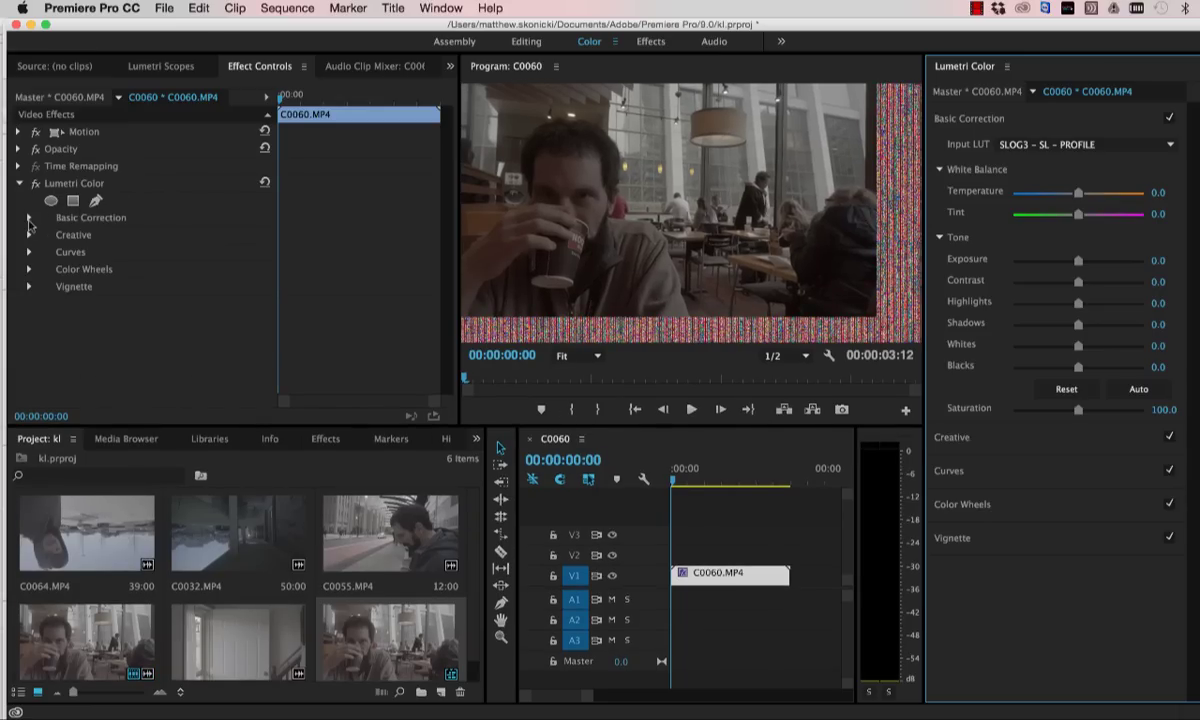
left_click(29, 216)
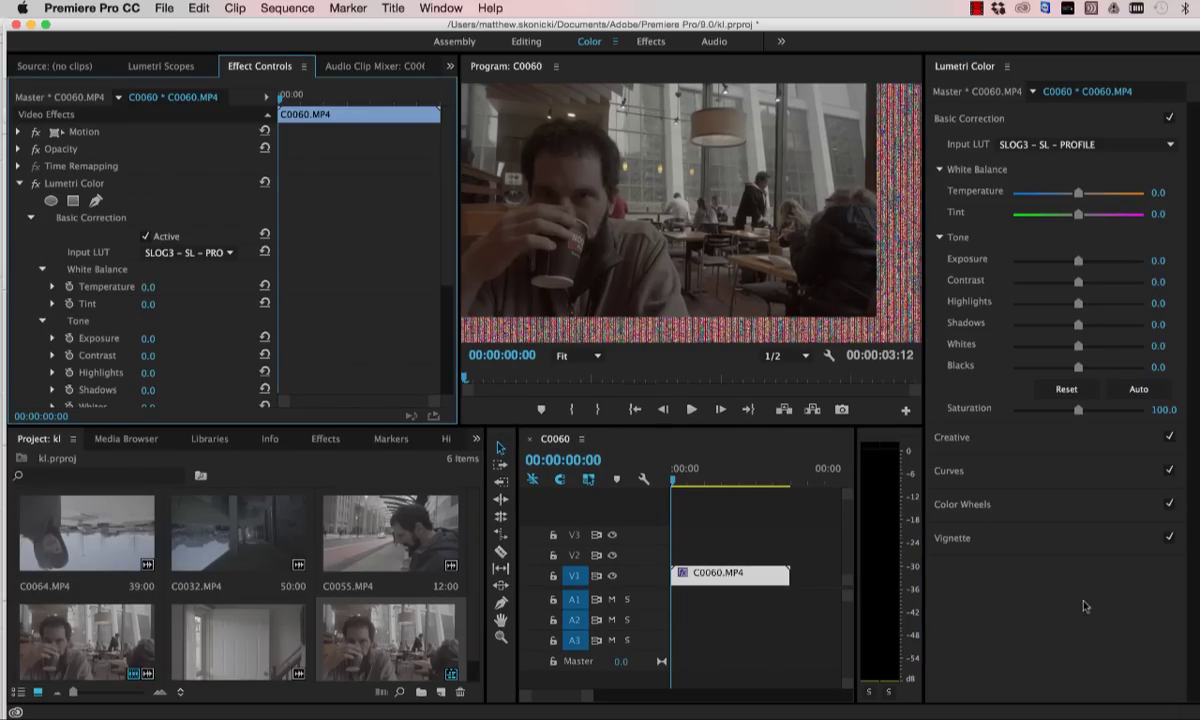
left_click(162, 66)
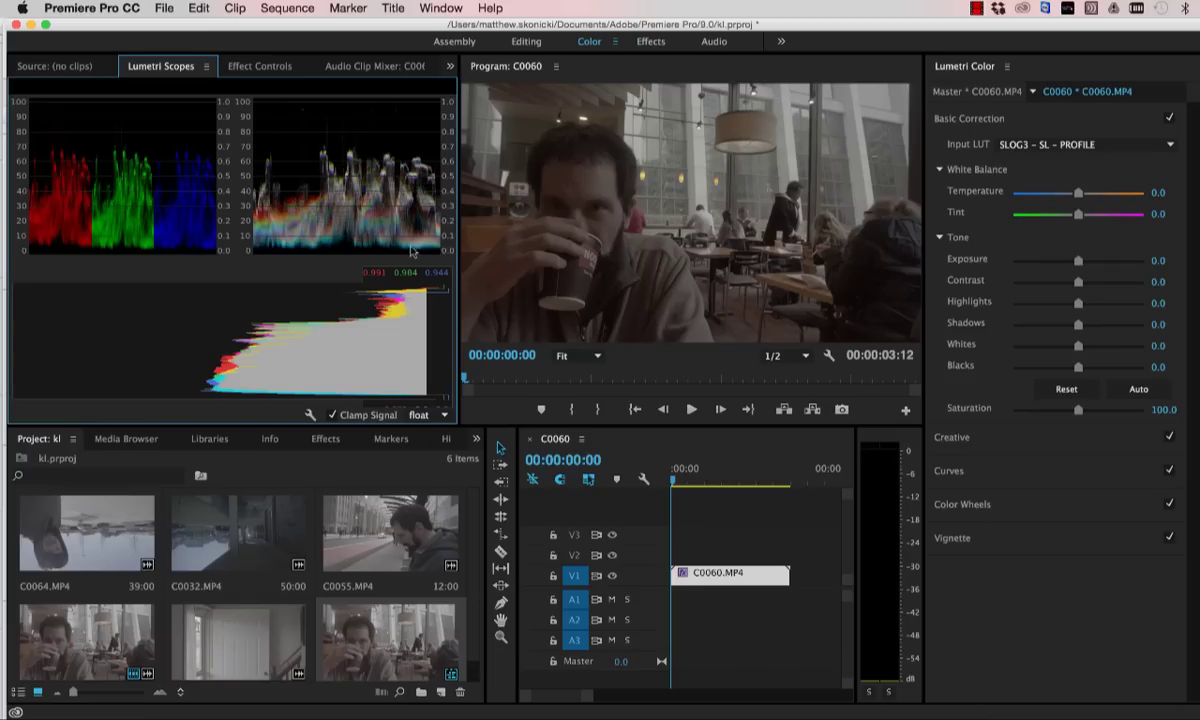
Raise Exposure to 1.0, then push Contrast to 100 and settle it at -1.3
left_click_drag(1079, 261, 1088, 261)
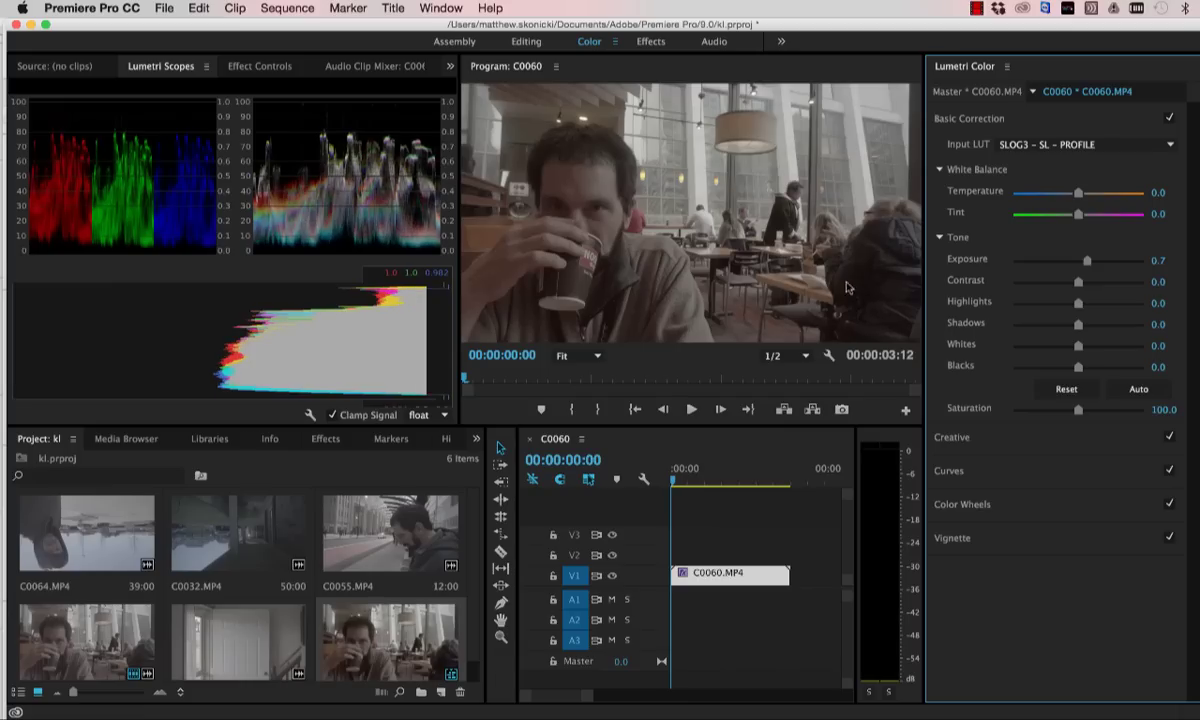
left_click_drag(1087, 261, 1090, 268)
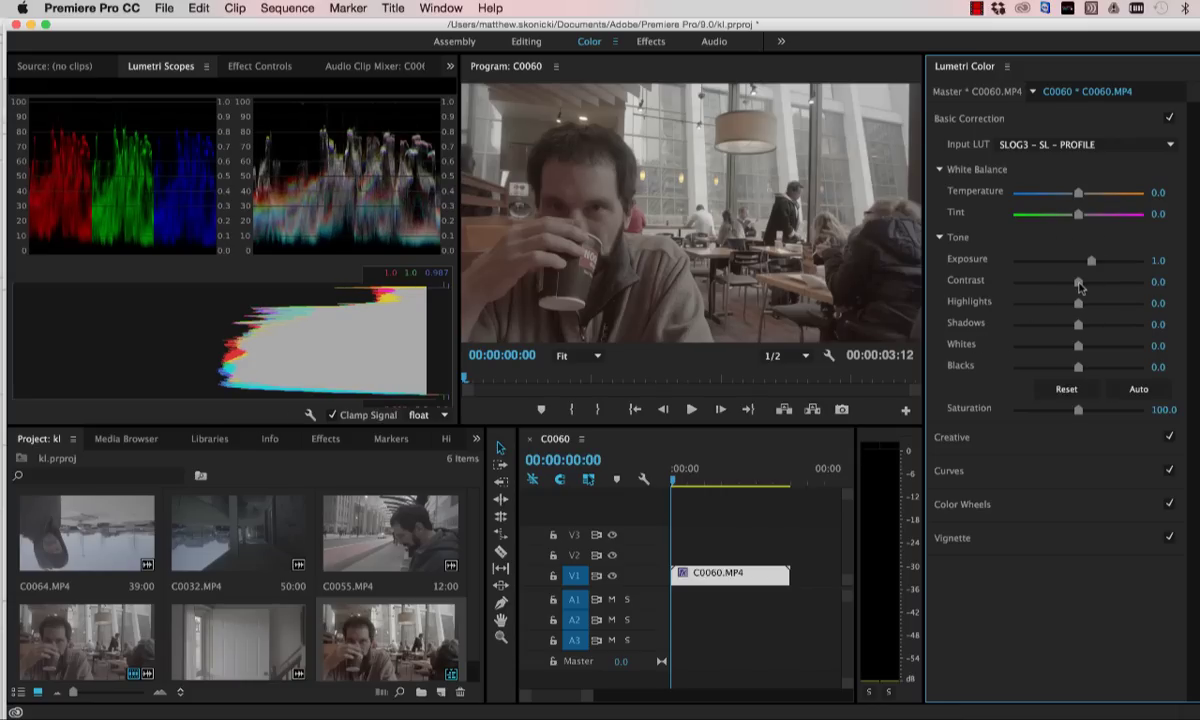
left_click_drag(1079, 288, 1135, 287)
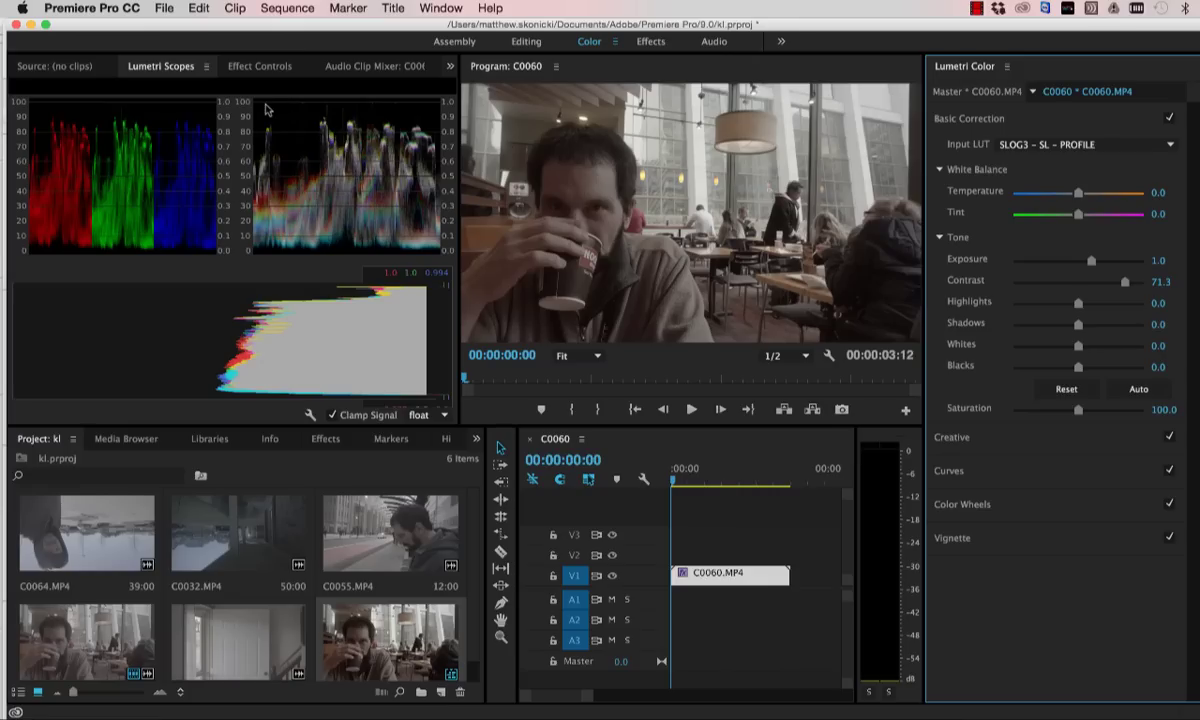
left_click_drag(1129, 284, 1146, 282)
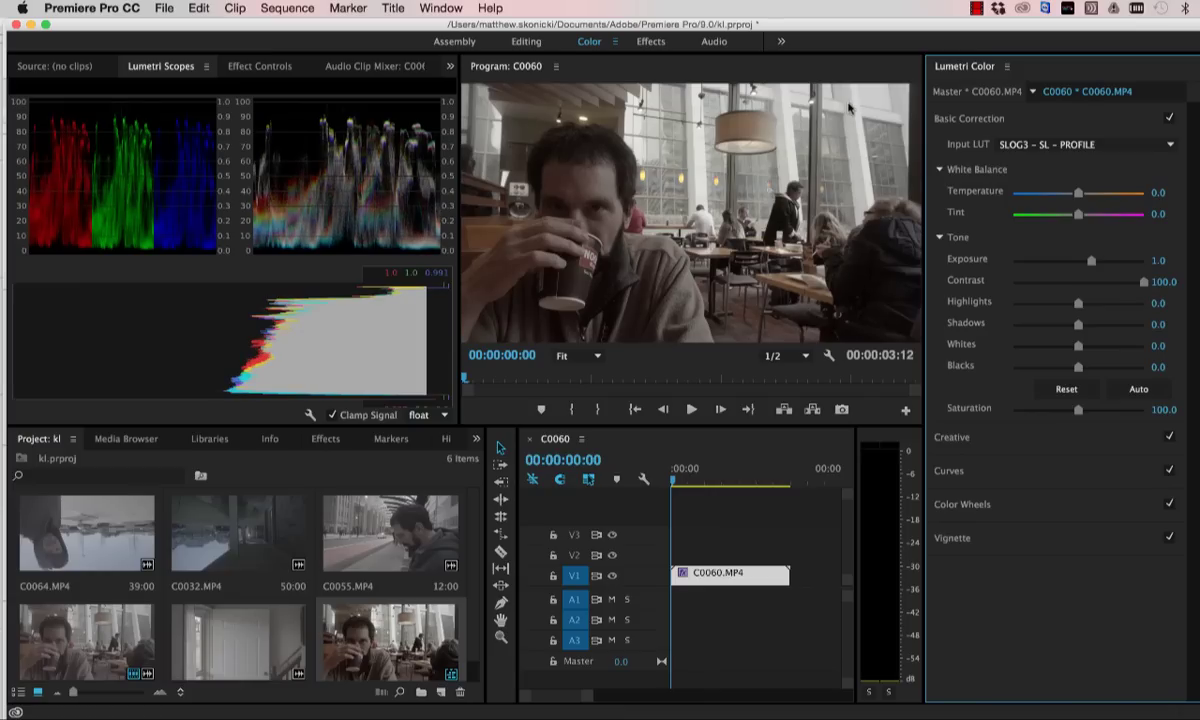
left_click_drag(1144, 282, 1092, 291)
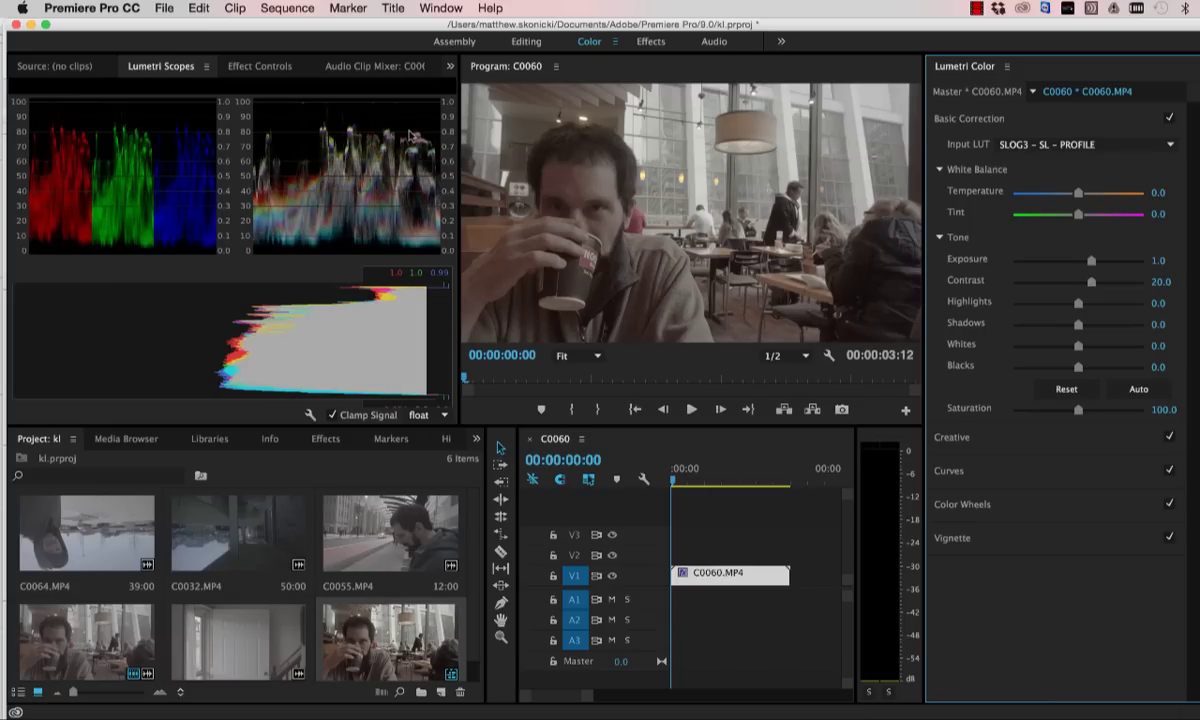
left_click_drag(1092, 287, 1086, 312)
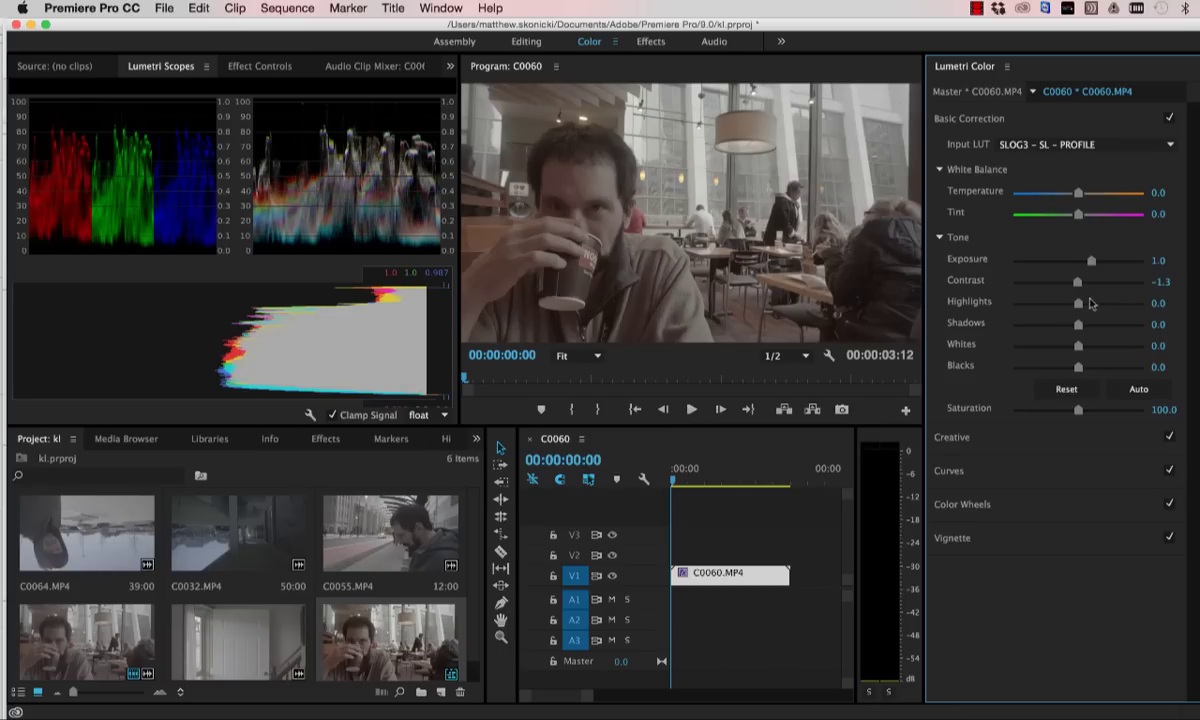
Try Highlights at -56.3, settle at 1.3, then expand the Curves section
left_click_drag(1081, 306, 1042, 310)
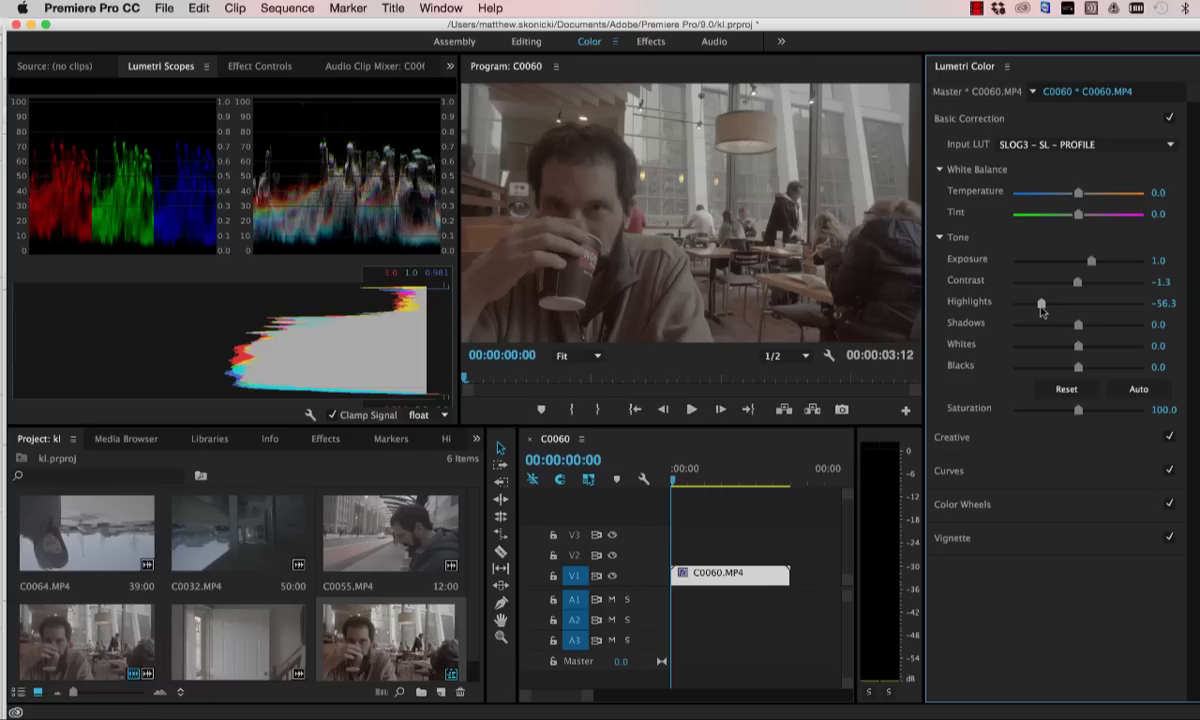
left_click_drag(1042, 310, 1079, 305)
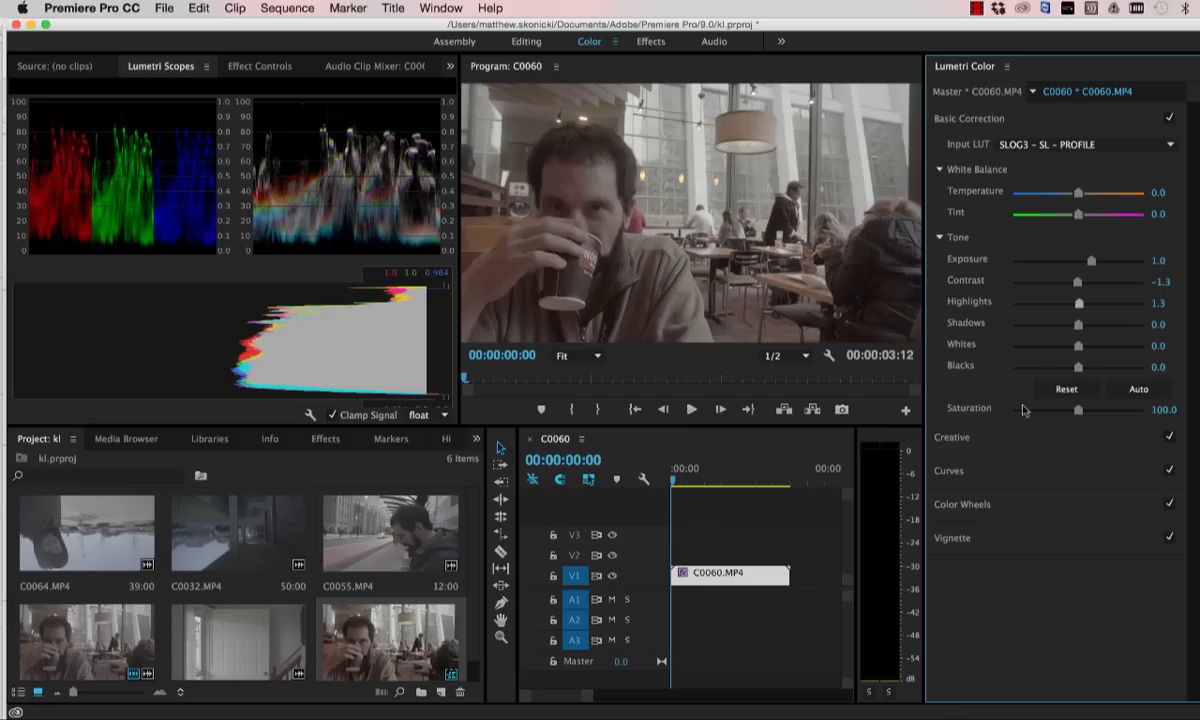
left_click(958, 476)
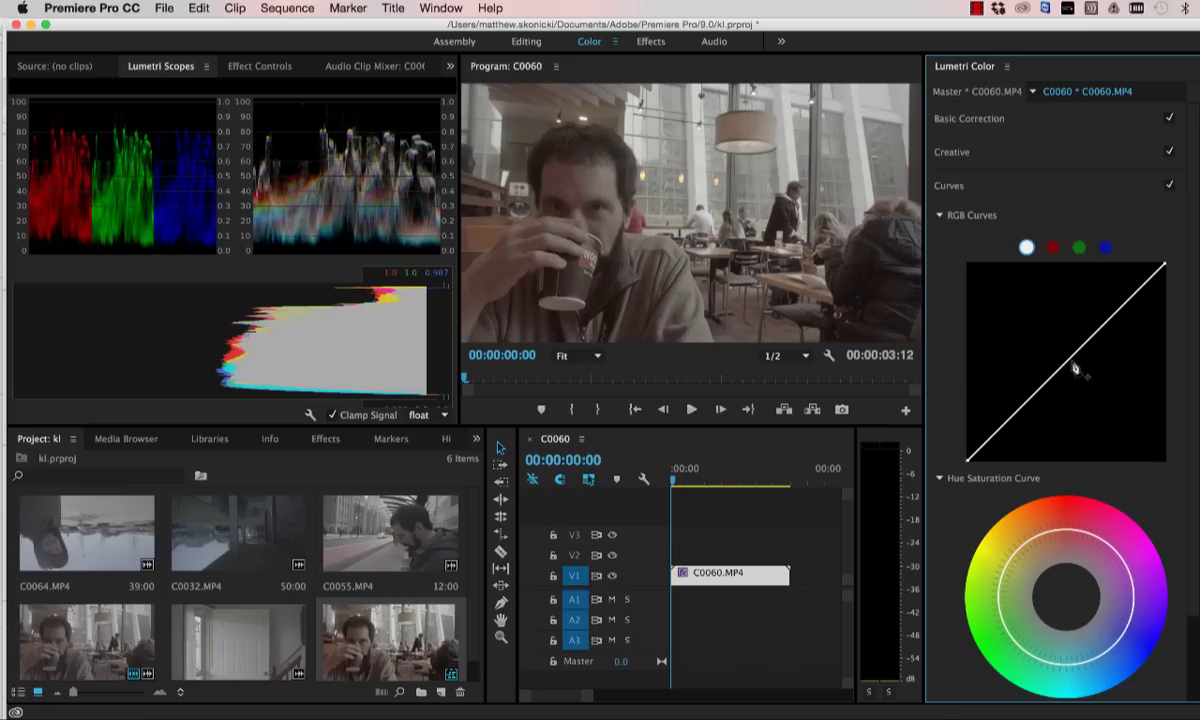
Add midtone, upper and lower control points to the RGB curve
left_click(1067, 361)
left_click(1117, 311)
left_click(1011, 417)
Test bending the upper and lower curve points, undoing both to keep a straight line
left_click_drag(1119, 314, 1122, 326)
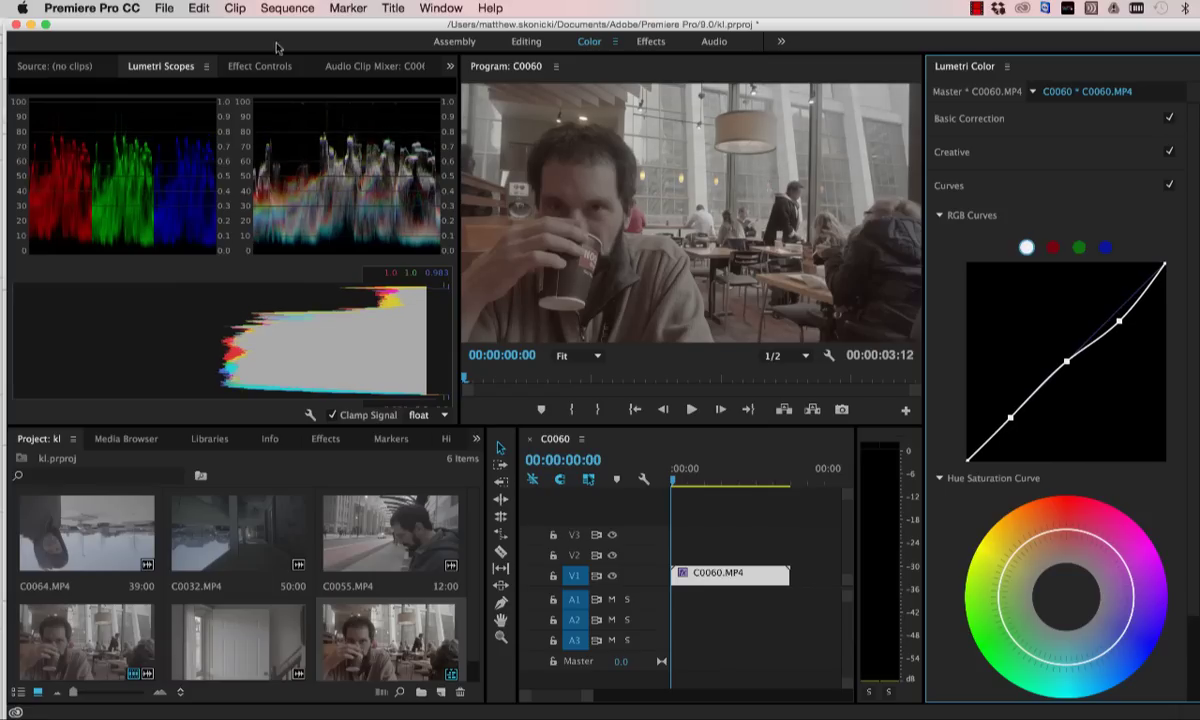
left_click(200, 9)
left_click(203, 28)
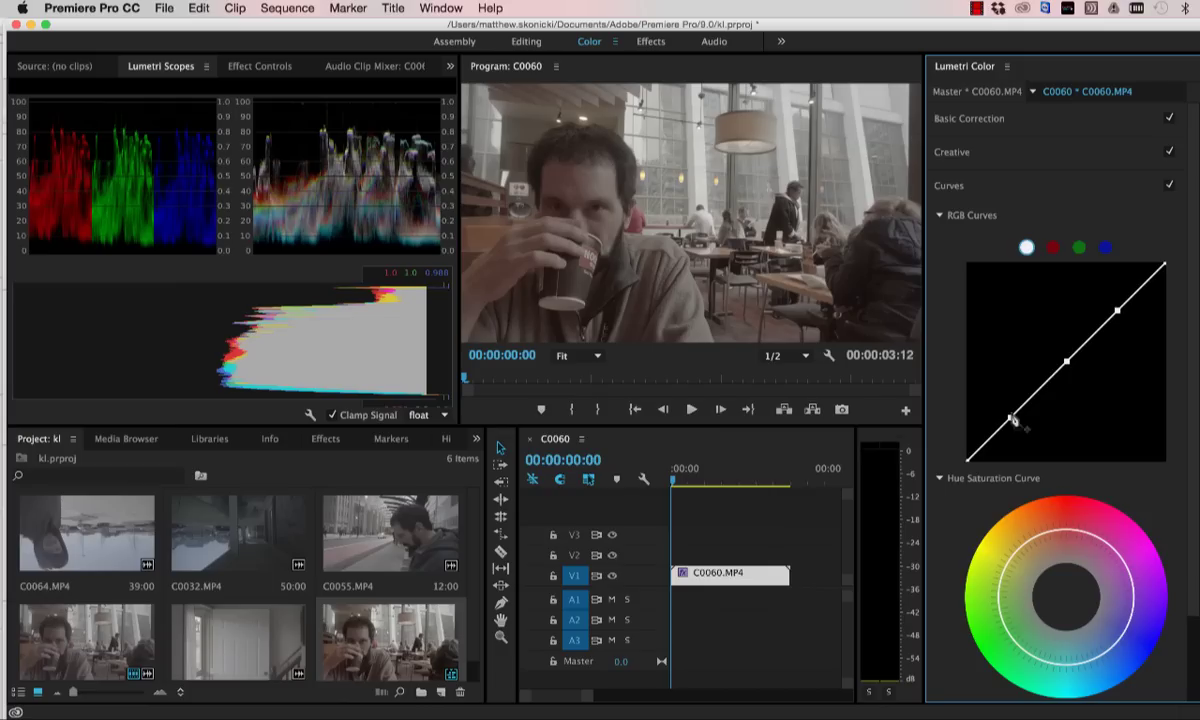
left_click_drag(1011, 412, 1011, 401)
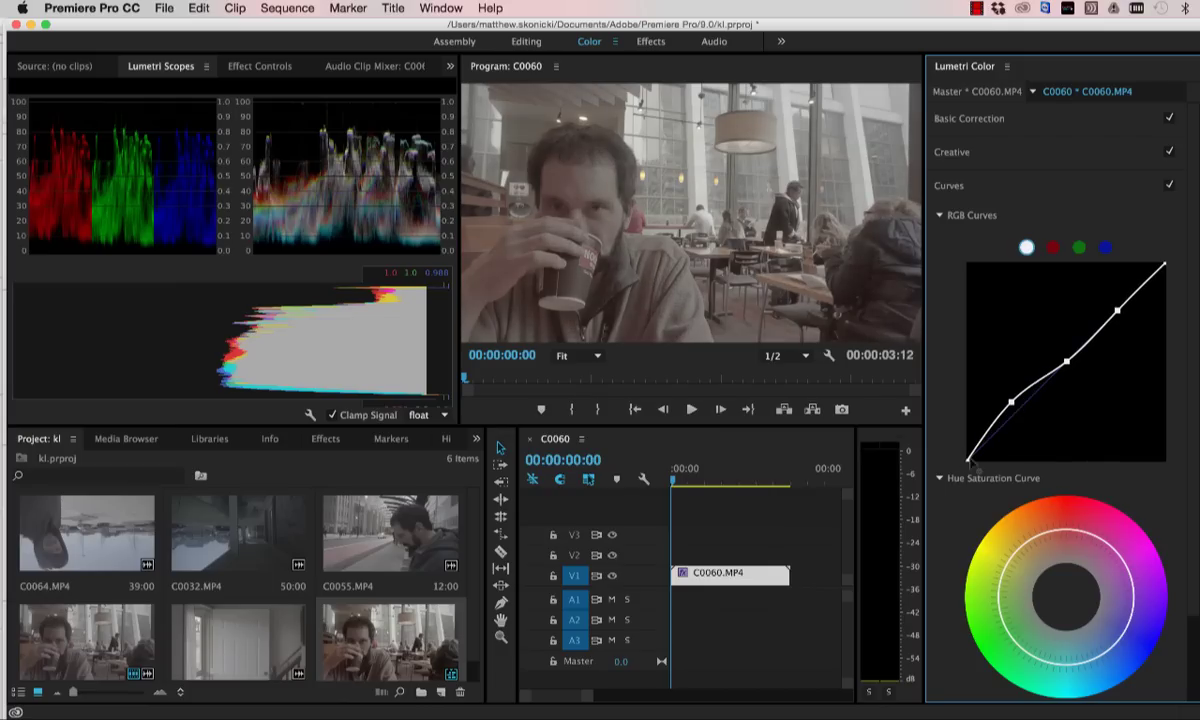
left_click(204, 7)
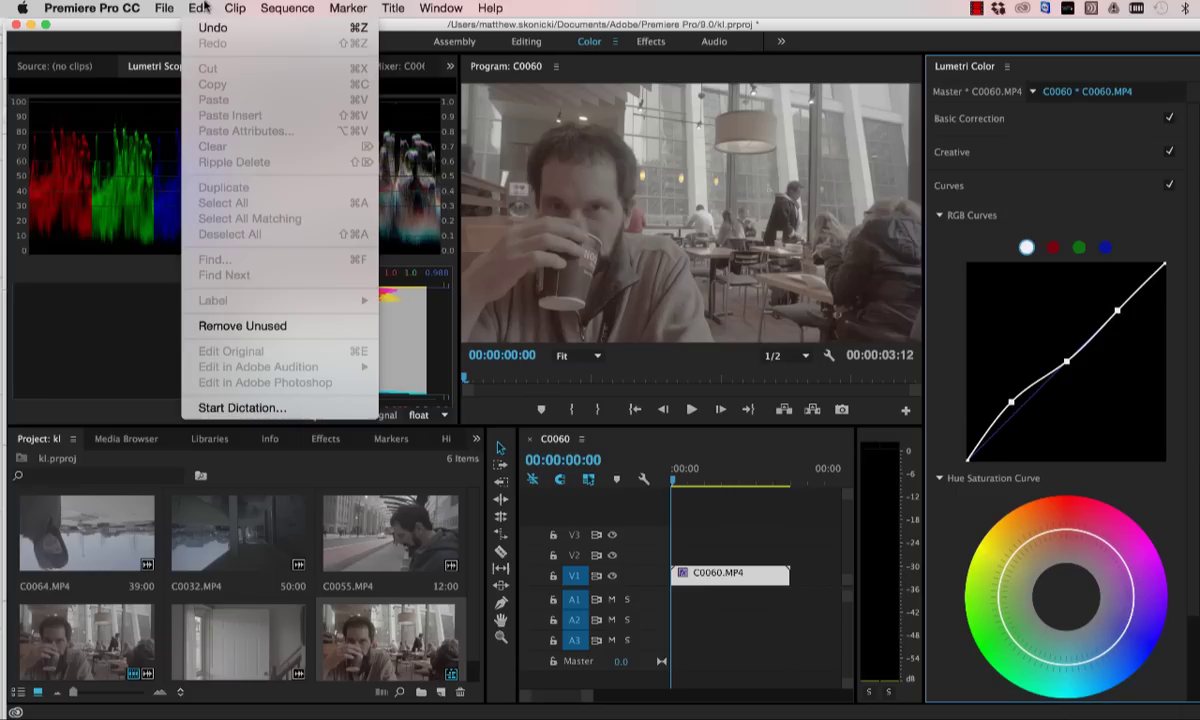
left_click(214, 26)
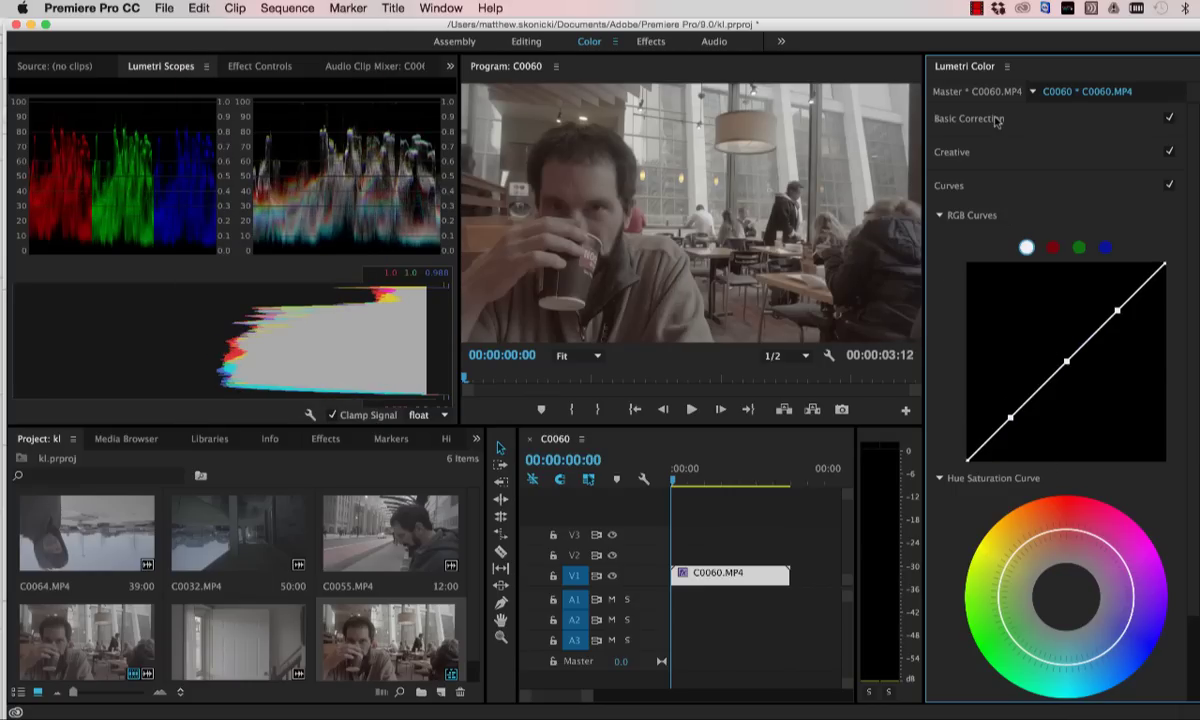
In Basic Correction, lift Shadows to 13.8 and set Whites to 1.3
left_click(939, 121)
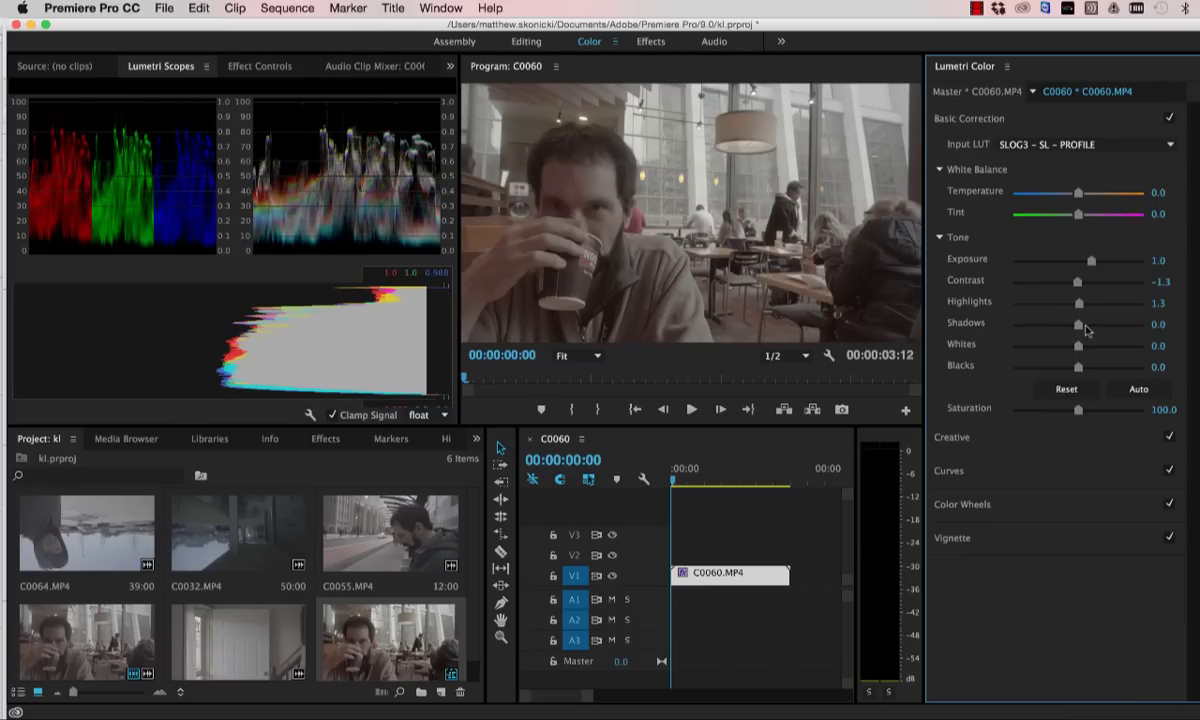
left_click_drag(1079, 331, 1087, 331)
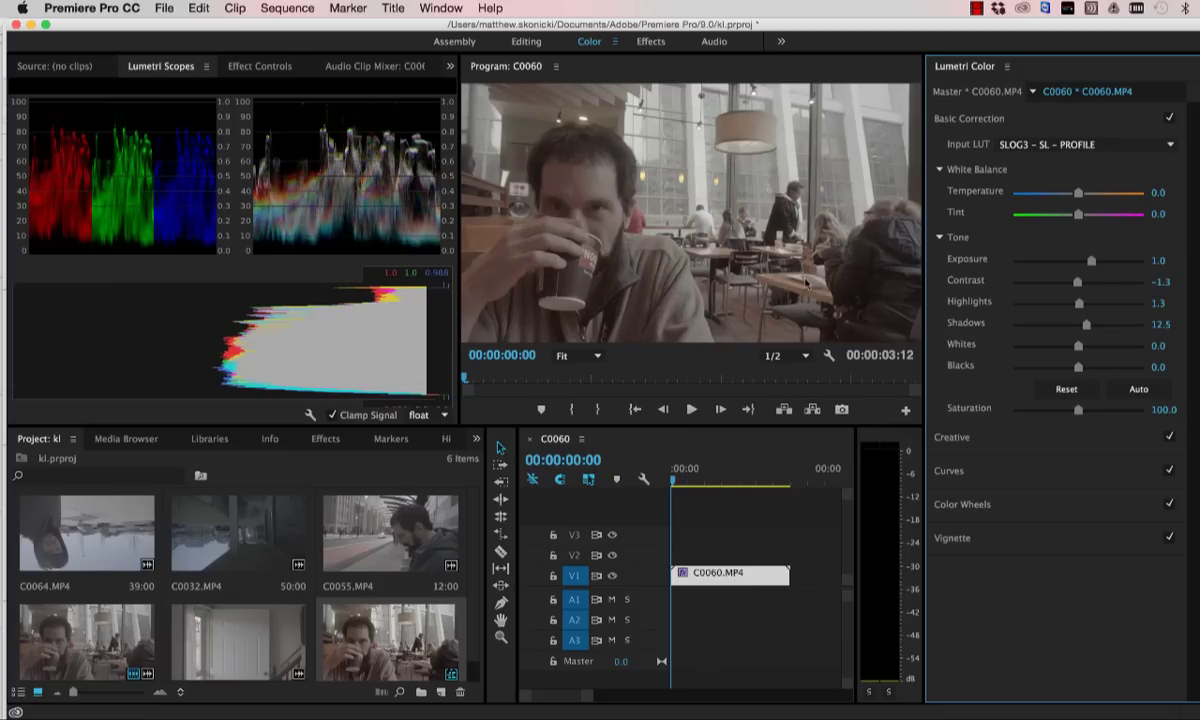
left_click_drag(1086, 325, 1088, 326)
mouse_move(1079, 347)
left_mouse_down()
mouse_move(1143, 347)
mouse_move(1026, 347)
mouse_move(1079, 353)
left_mouse_up()
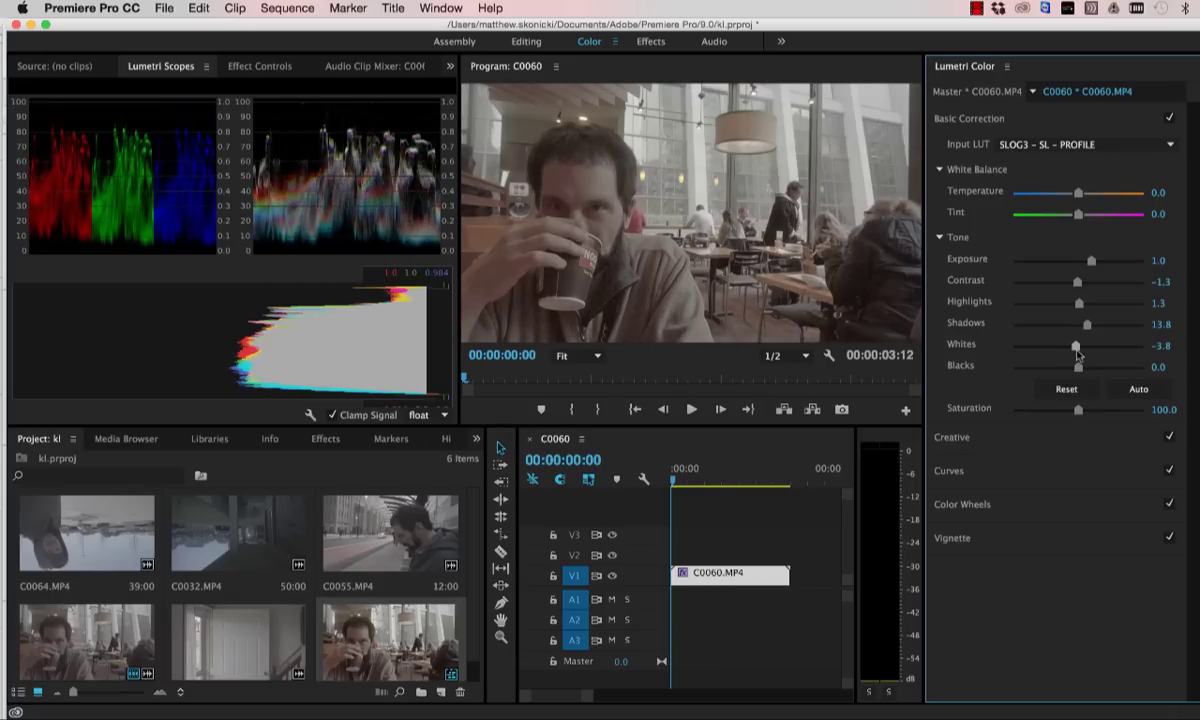
Reset Blacks to 0.0 after trial darkening, and set Saturation to about 102.5
left_click_drag(1076, 373, 1019, 374)
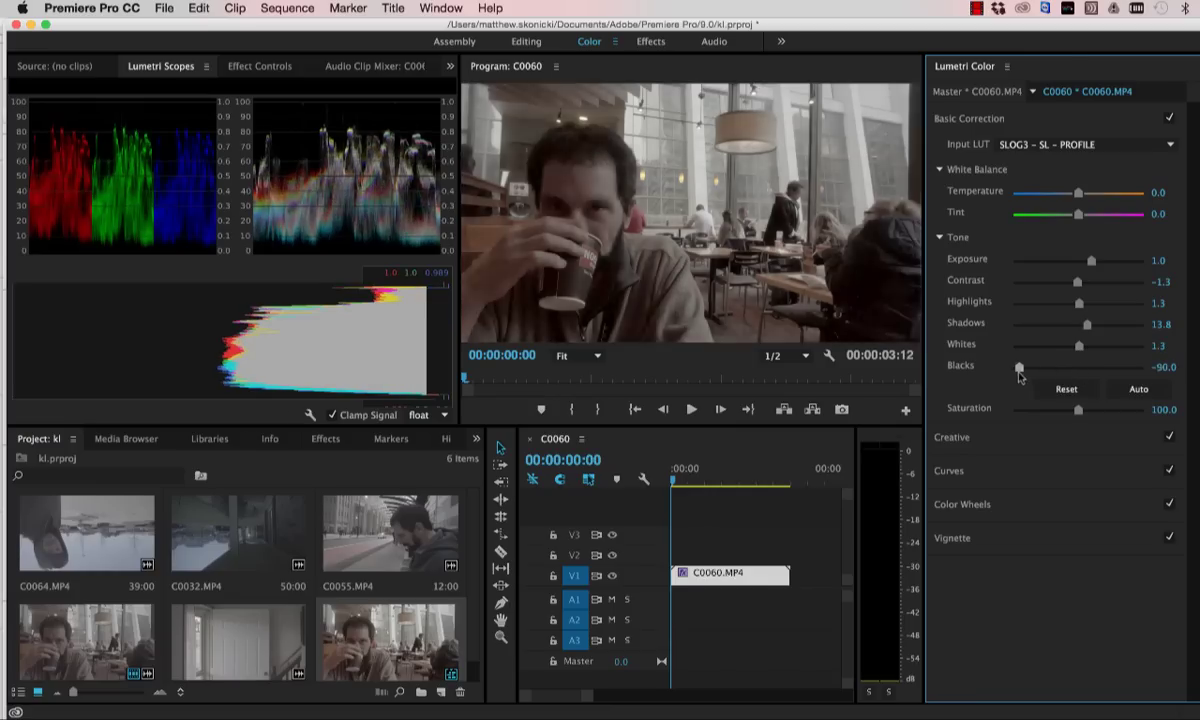
left_click(1081, 371)
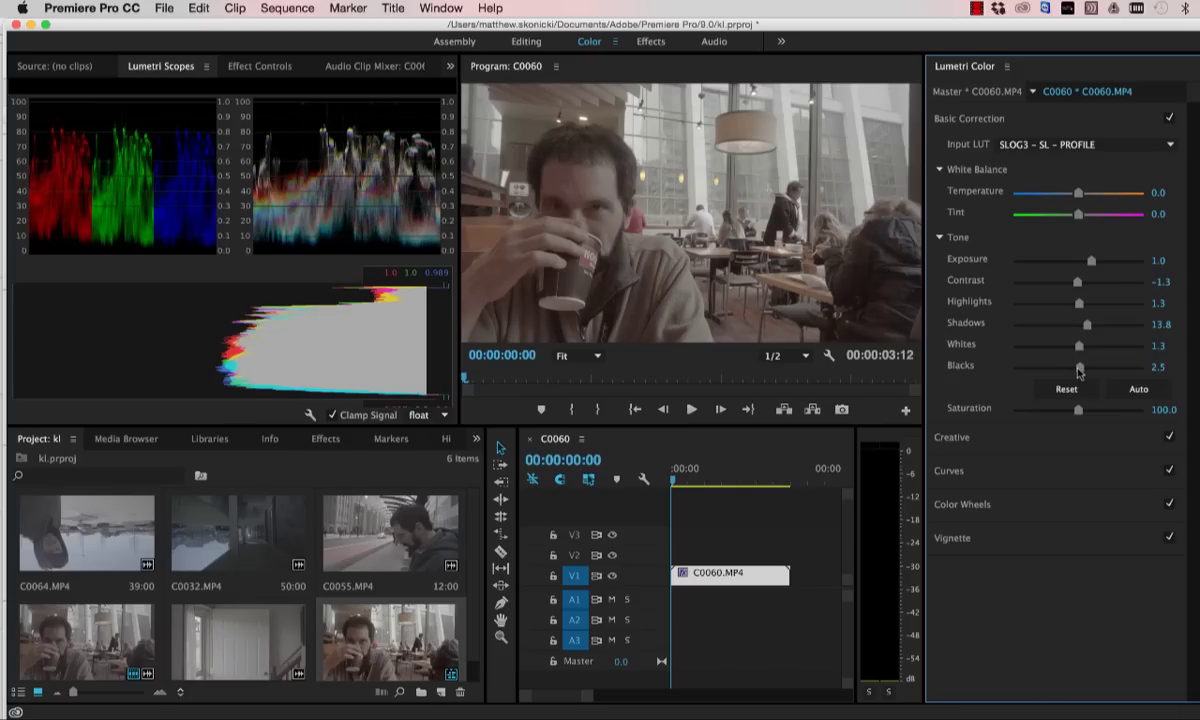
left_click_drag(1079, 370, 1077, 370)
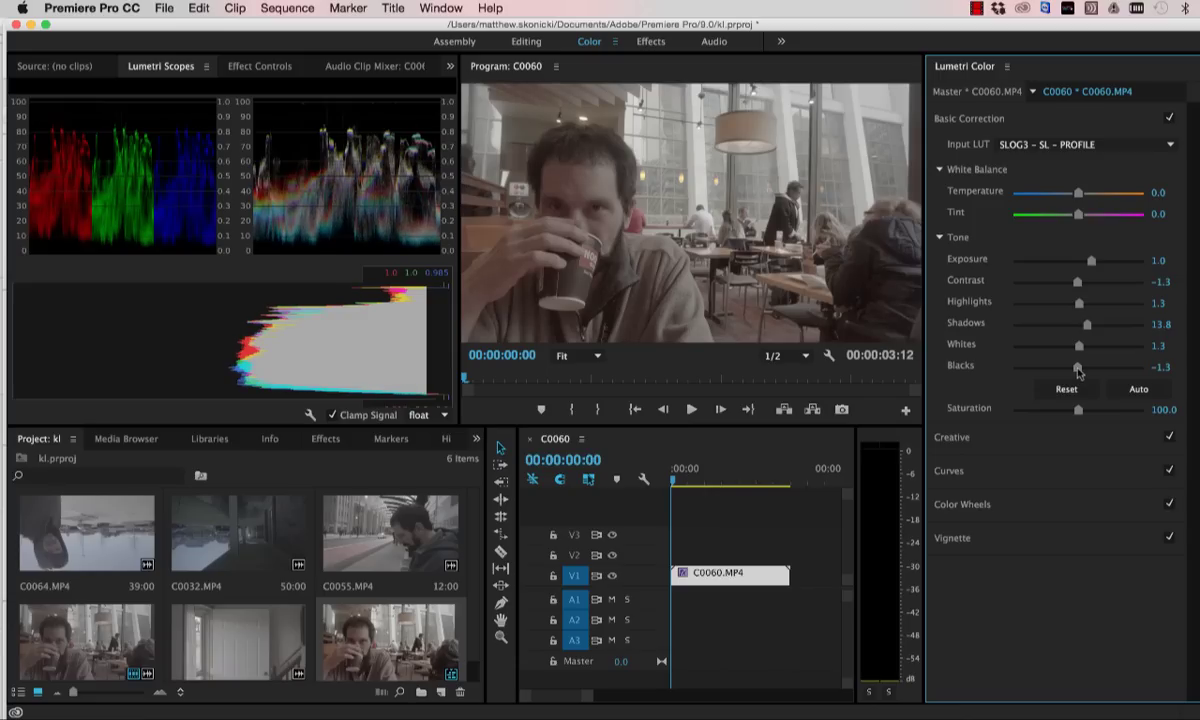
double_click(1077, 367)
left_click_drag(1078, 410, 1099, 413)
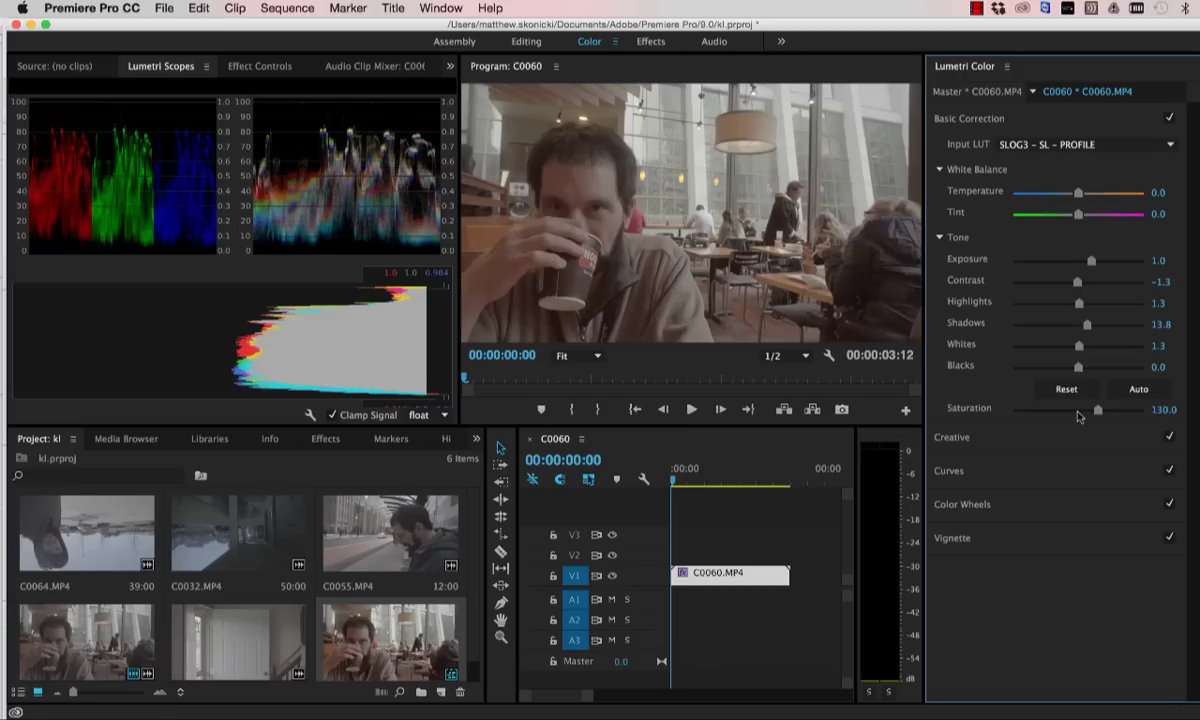
left_click(1079, 411)
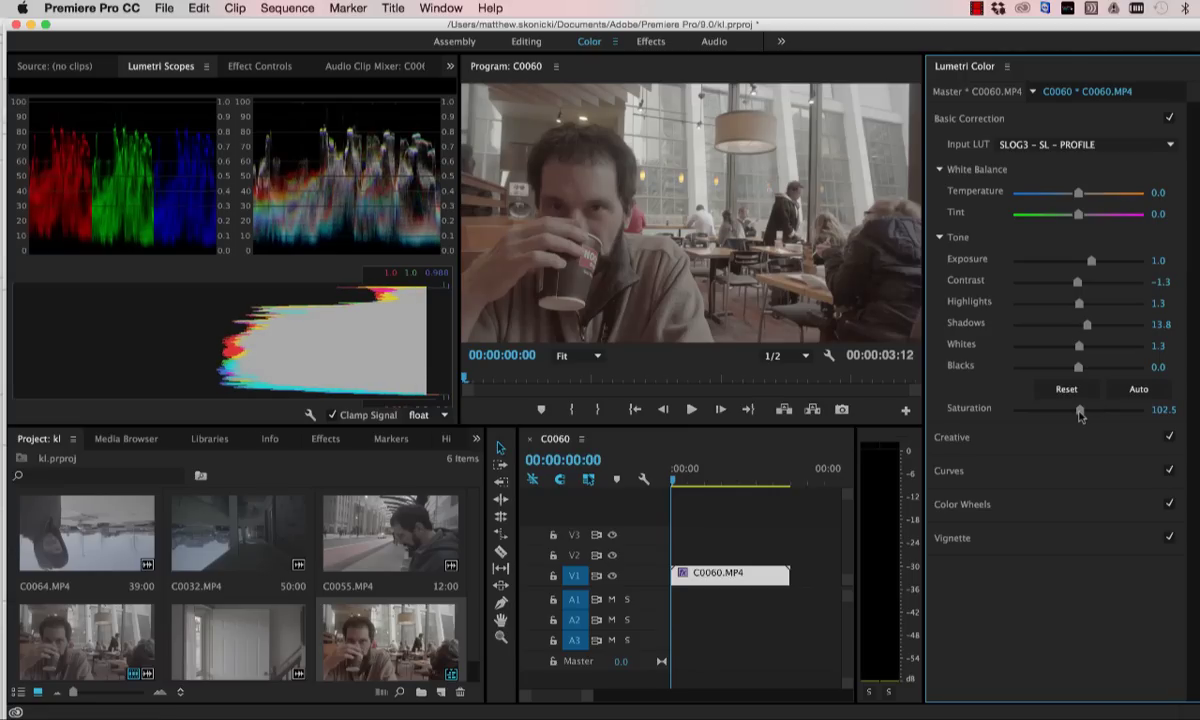
In Creative, reset Saturation to 100.0 after trying 176.3, and set Vibrance to 58.8
left_click(945, 437)
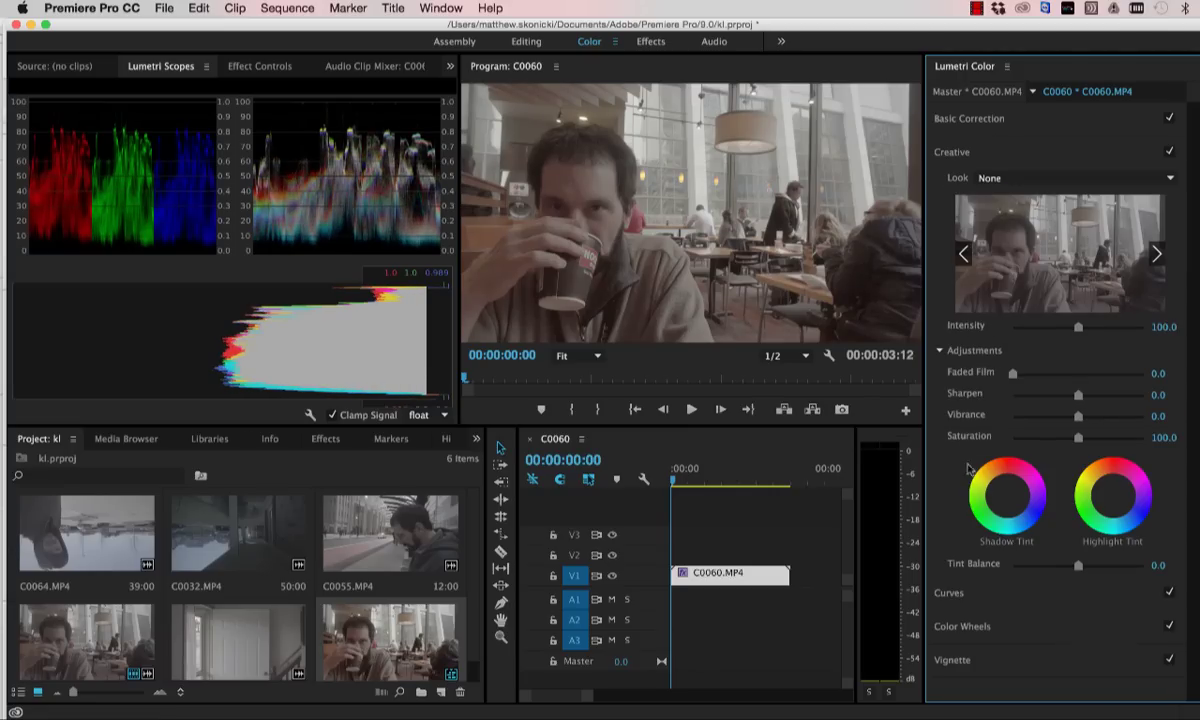
left_click(1101, 418)
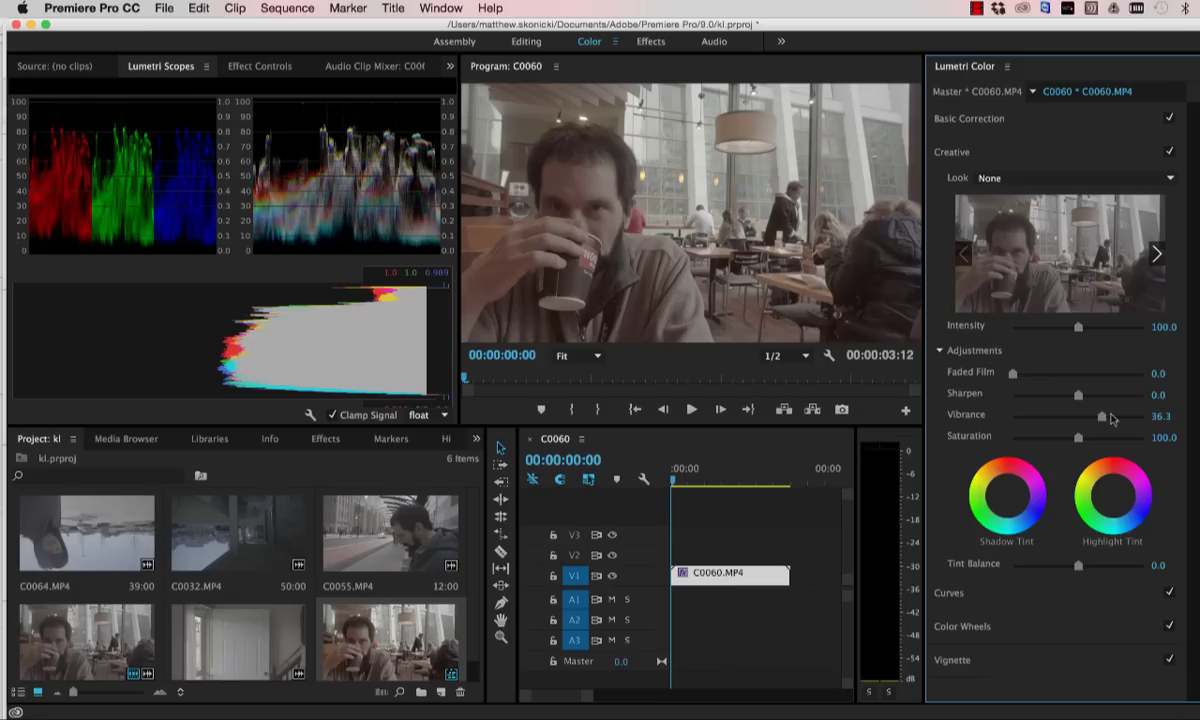
left_click(1121, 417)
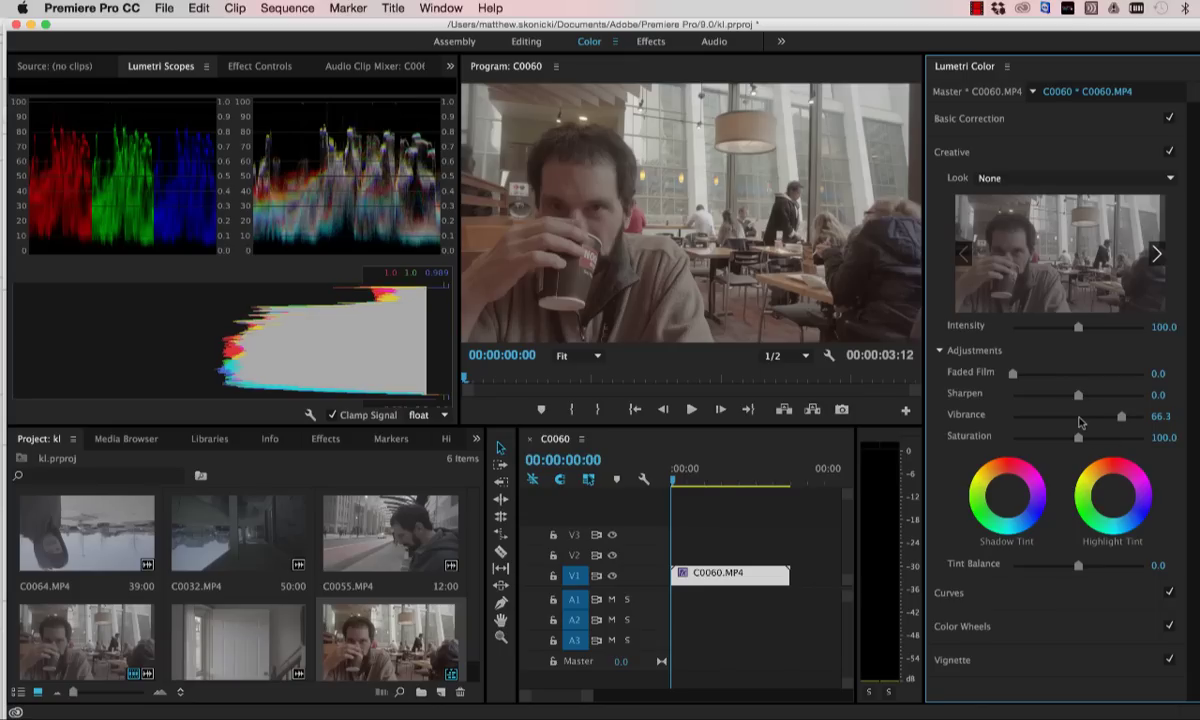
left_click(1080, 416)
left_click_drag(1079, 437, 1128, 438)
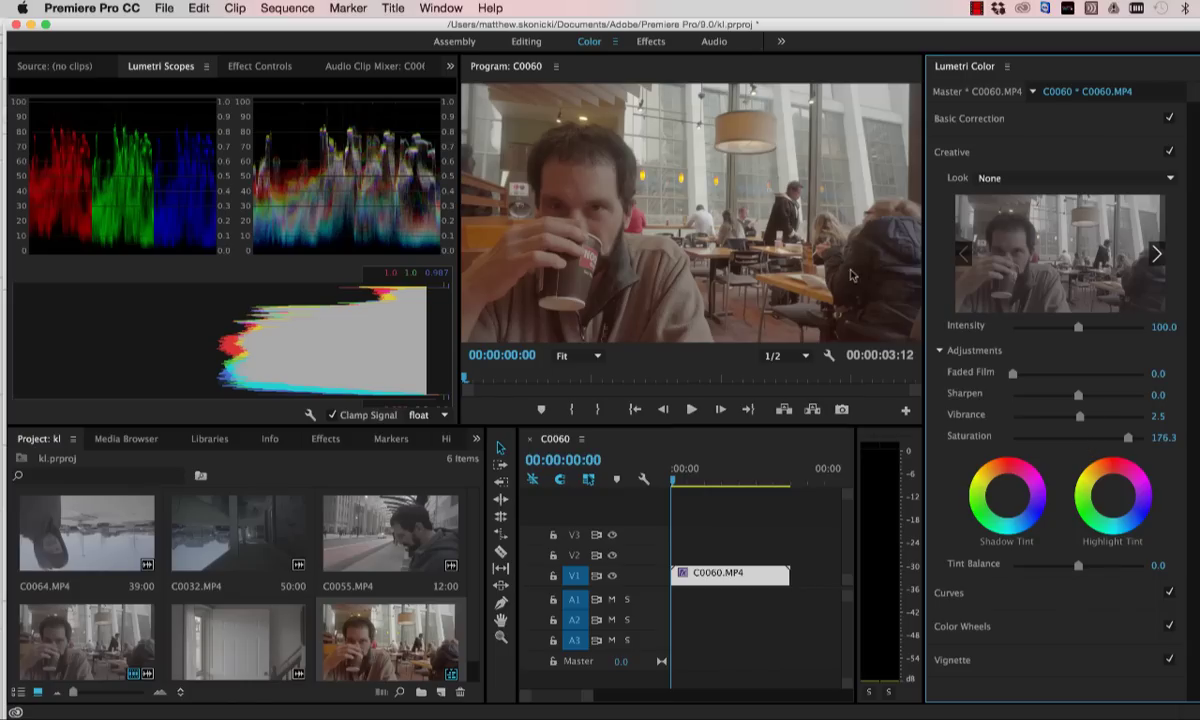
left_click(1082, 438)
double_click(1078, 440)
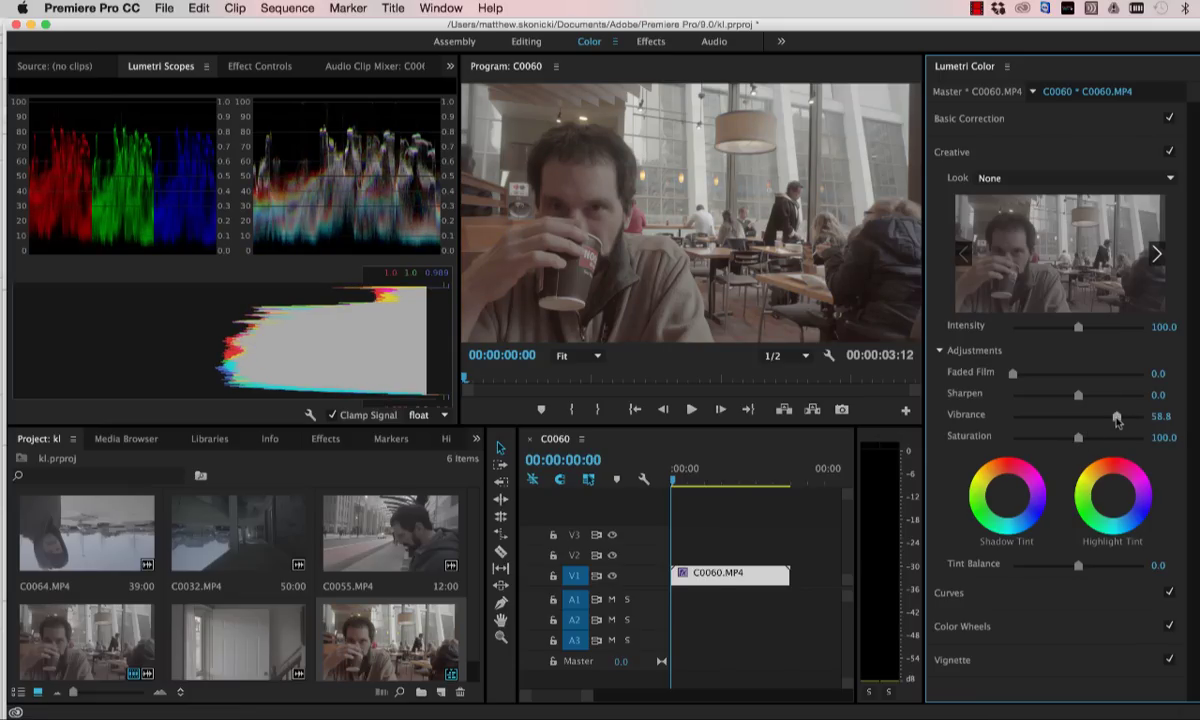
left_click(1117, 418)
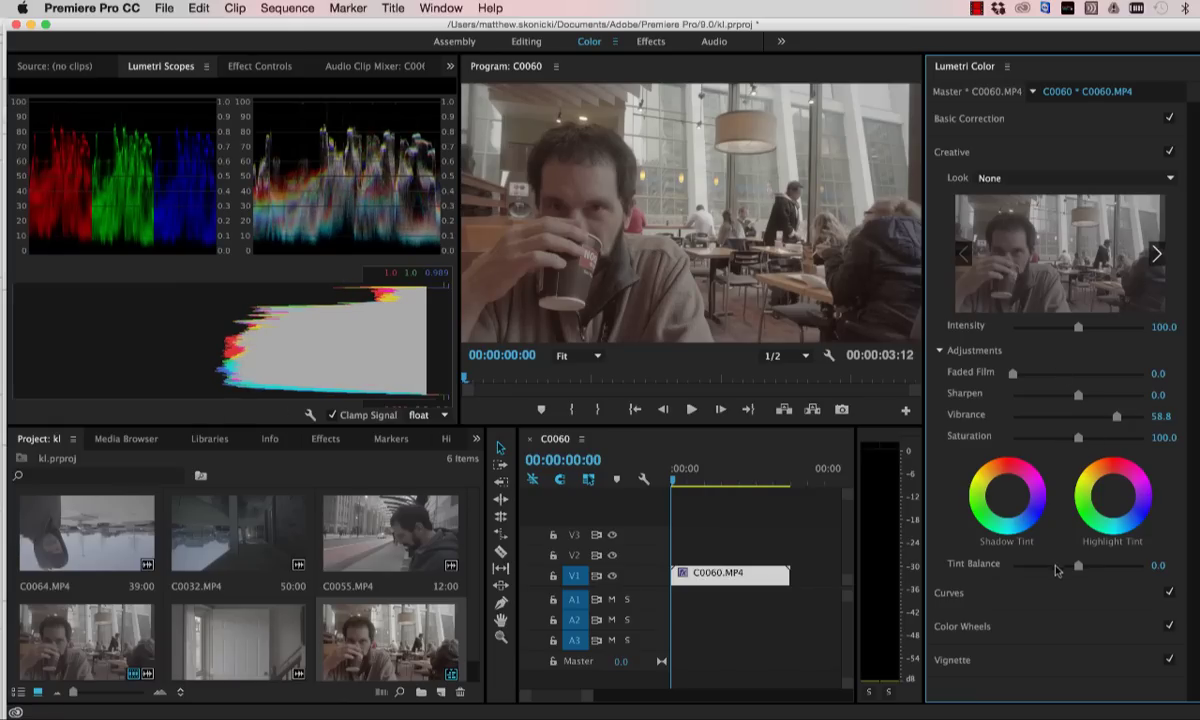
Add a darkening vignette with Amount -0.5 and Feather 59.4 in Lumetri Color
left_click(966, 627)
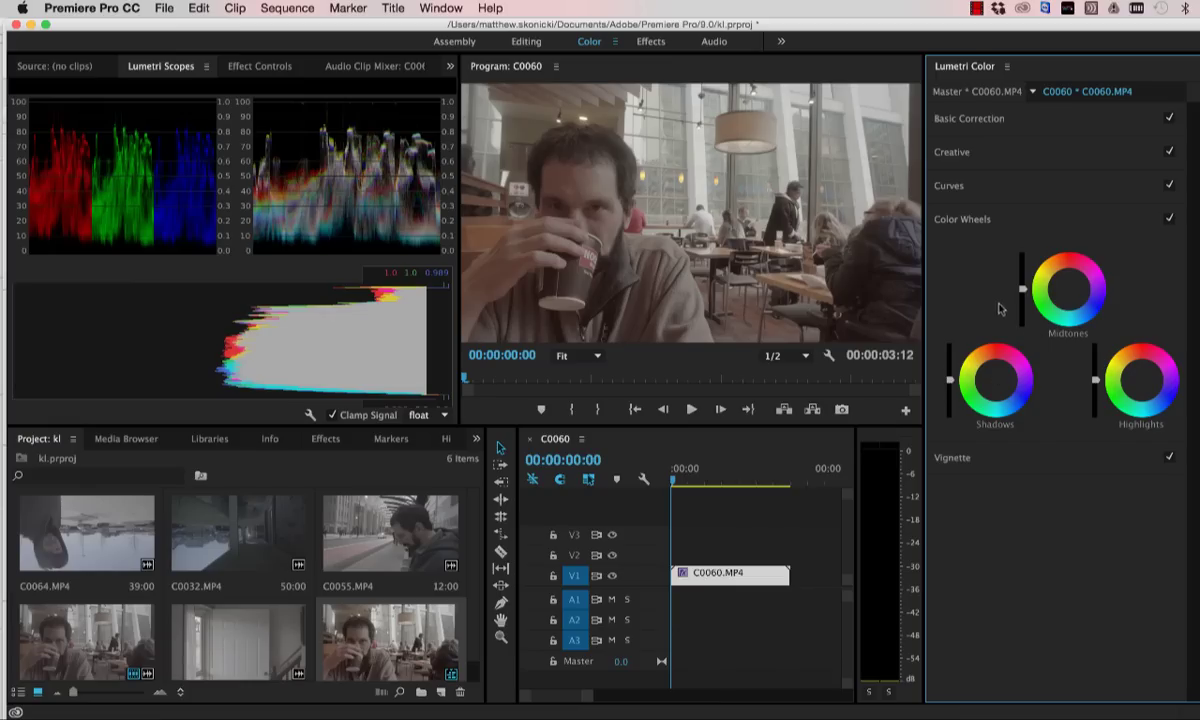
left_click(960, 467)
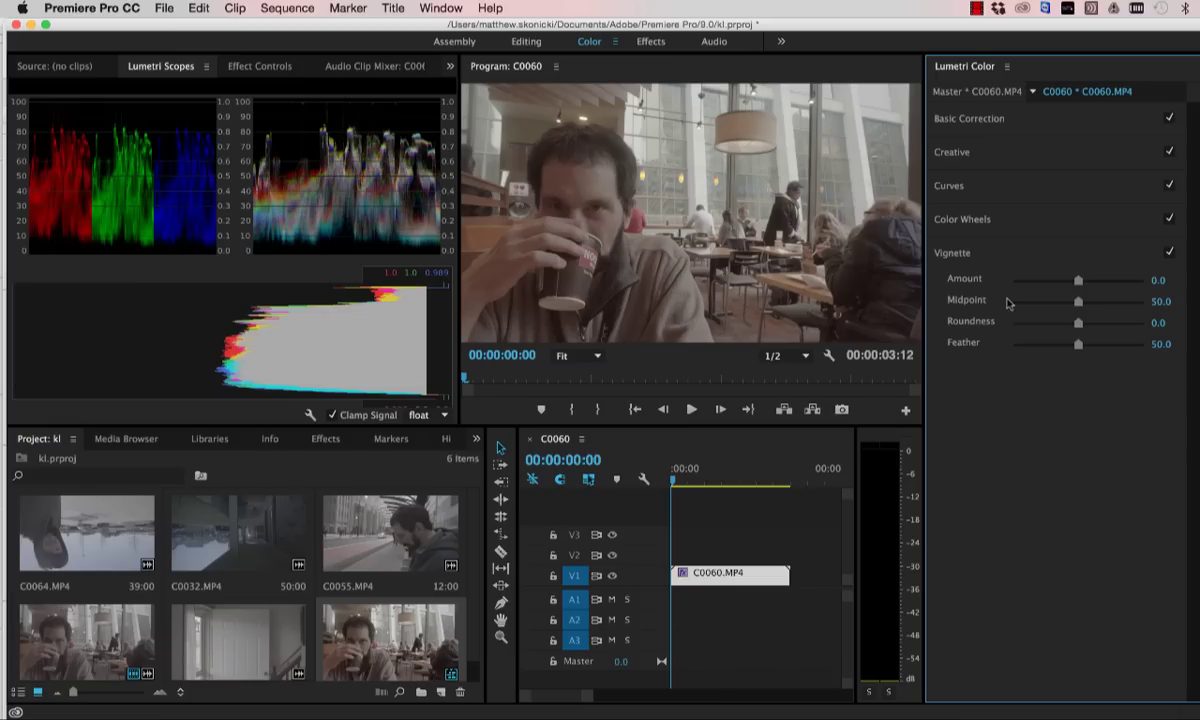
mouse_move(1078, 281)
left_mouse_down()
mouse_move(1098, 284)
mouse_move(1042, 282)
mouse_move(1066, 288)
left_mouse_up()
left_click(1056, 282)
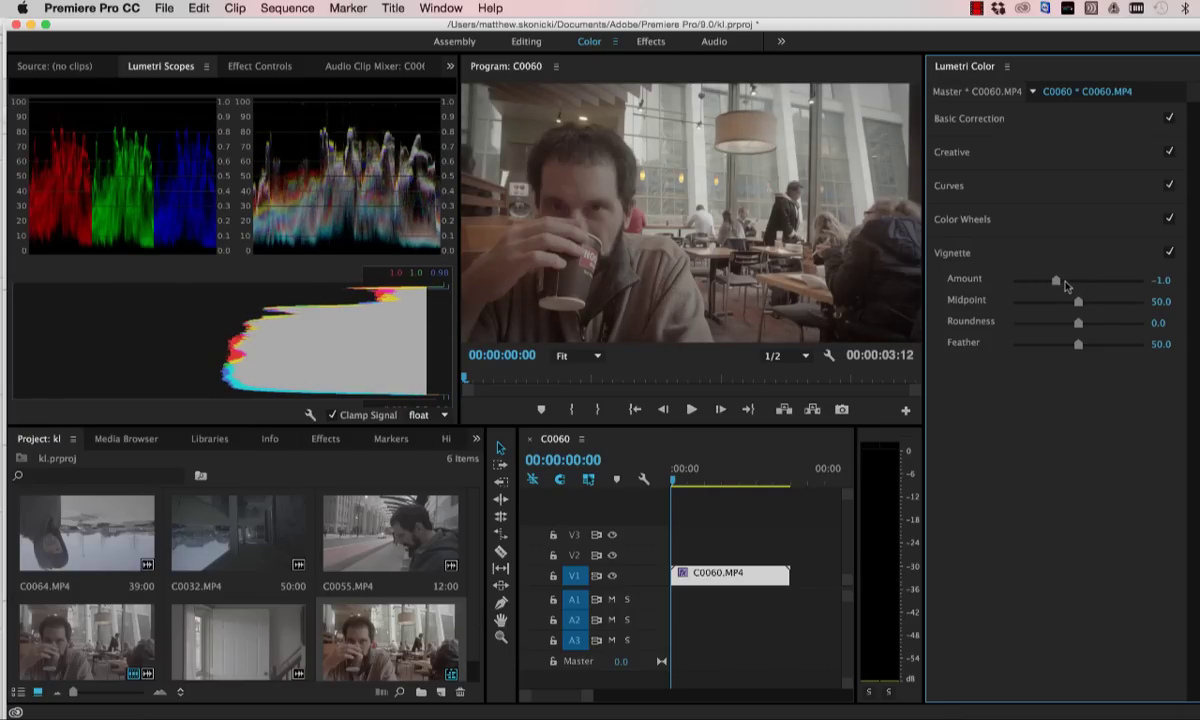
left_click_drag(1069, 283, 1066, 282)
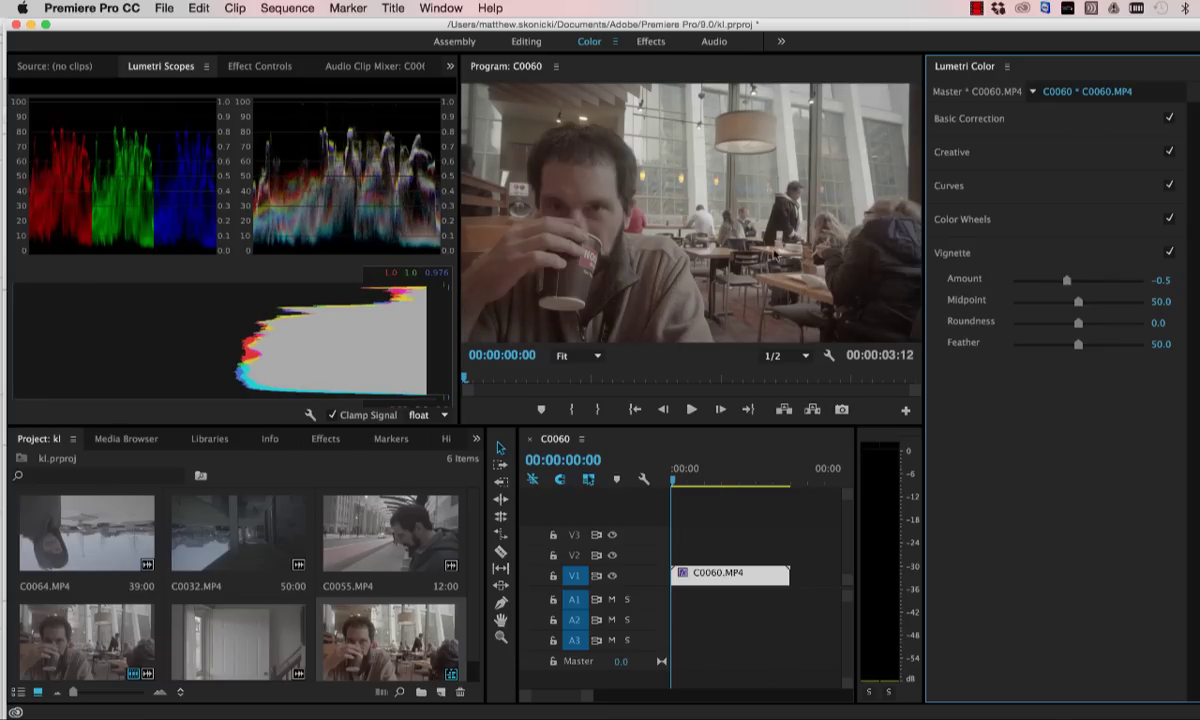
left_click(1091, 345)
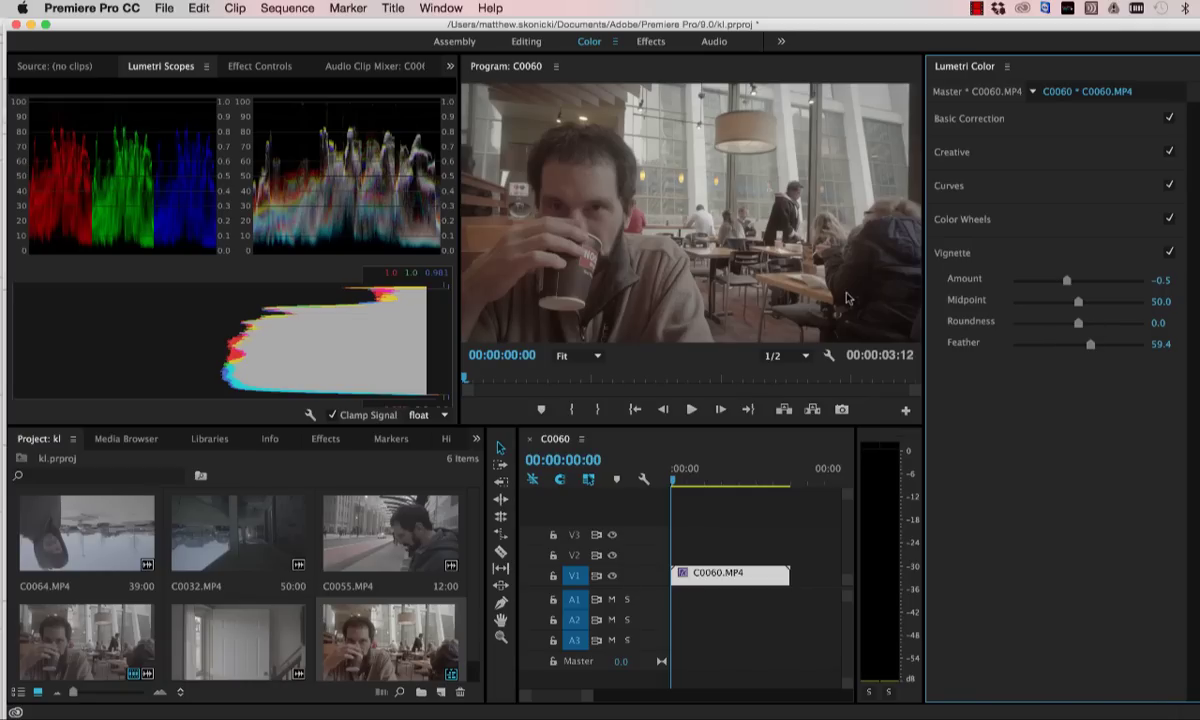
Expand Basic Correction and show Effect Controls with Lumetri Color collapsed
left_click(947, 124)
left_click(252, 68)
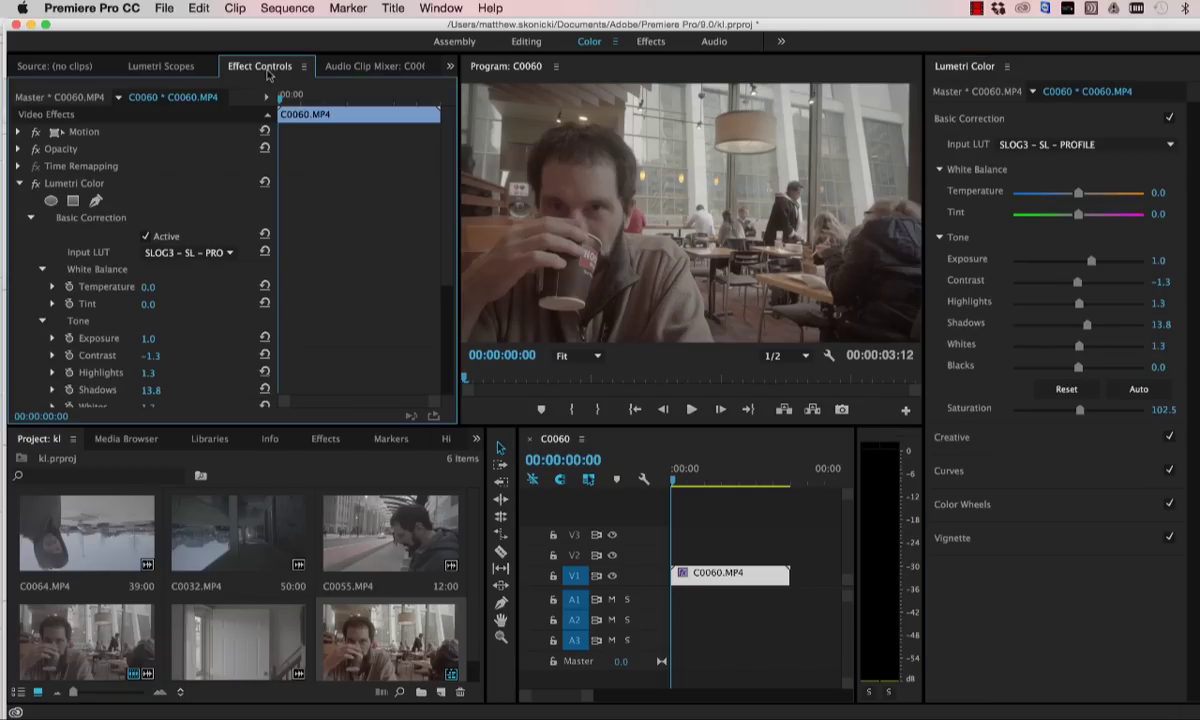
left_click(18, 184)
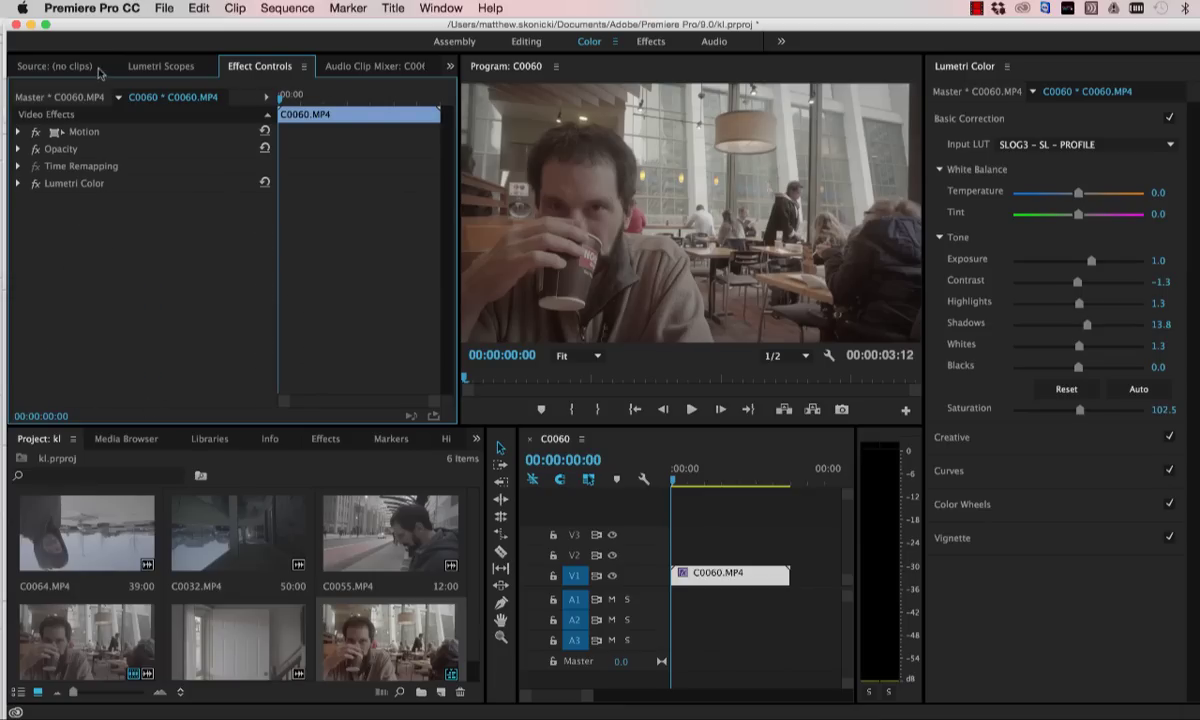
Open the Film Emulation folder in the Effects list and widen the Lumetri panel
left_click(306, 439)
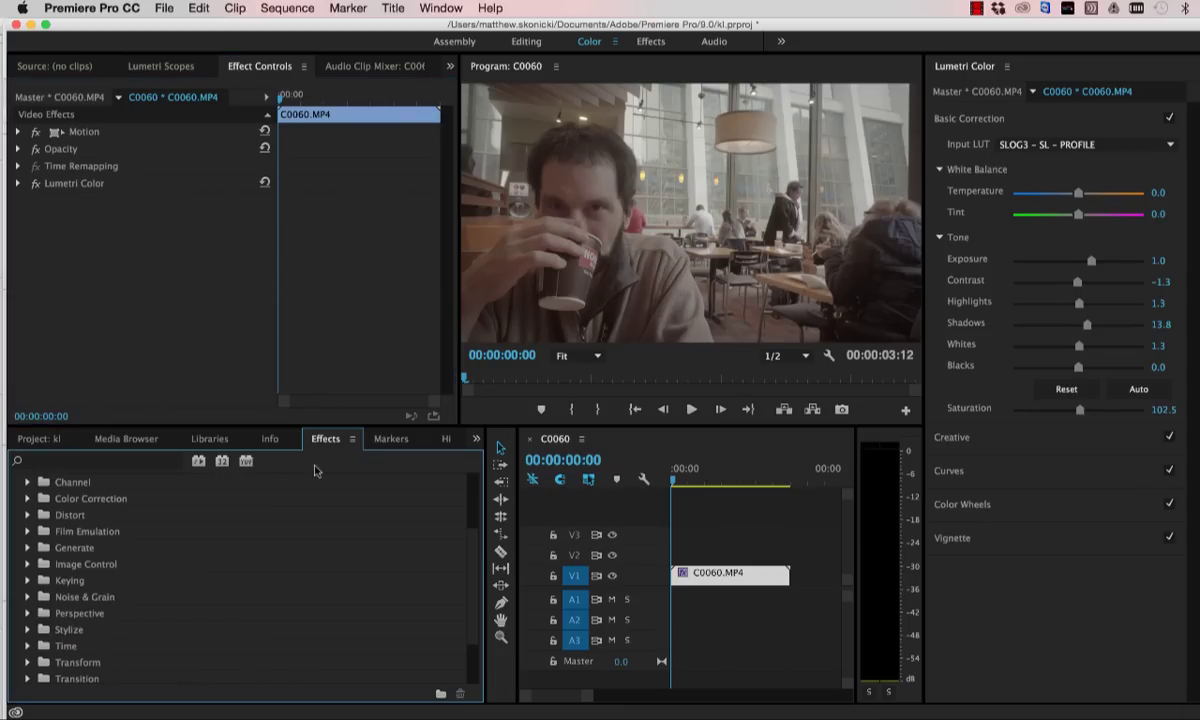
left_click(28, 531)
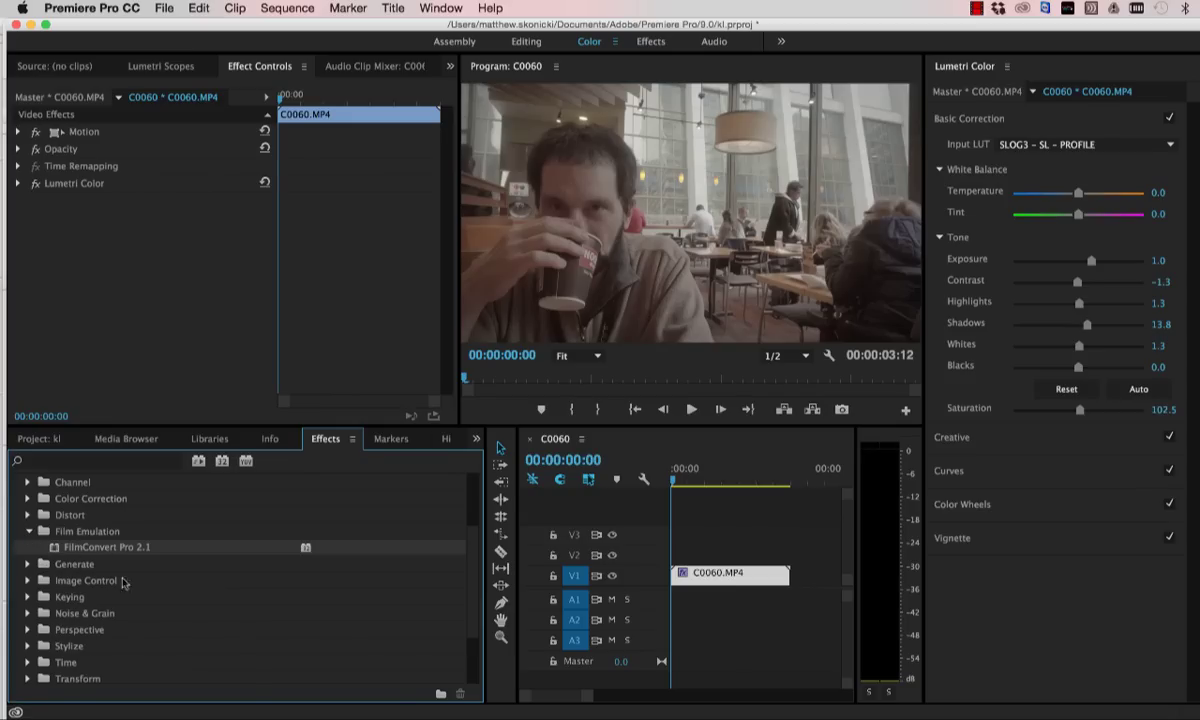
left_click_drag(924, 272, 816, 278)
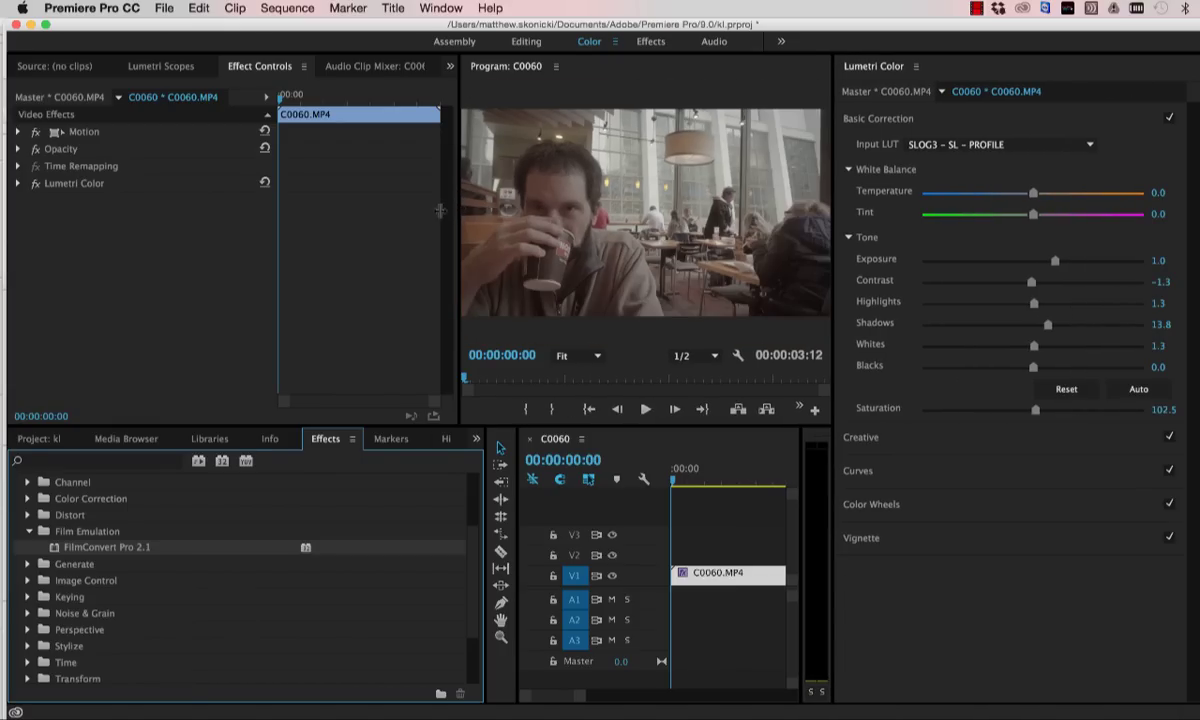
Raise Contrast from -1.3 to 84.5, then expand Curves and collapse RGB Curves
left_click(341, 197)
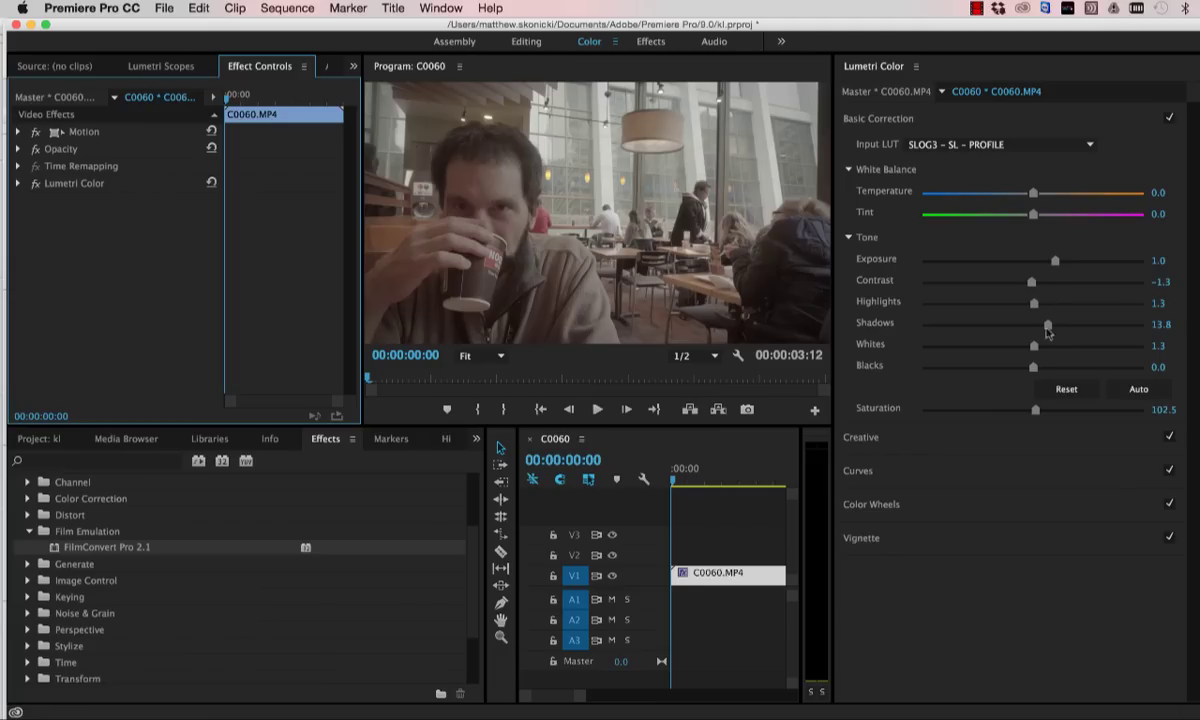
left_click_drag(1032, 283, 1040, 288)
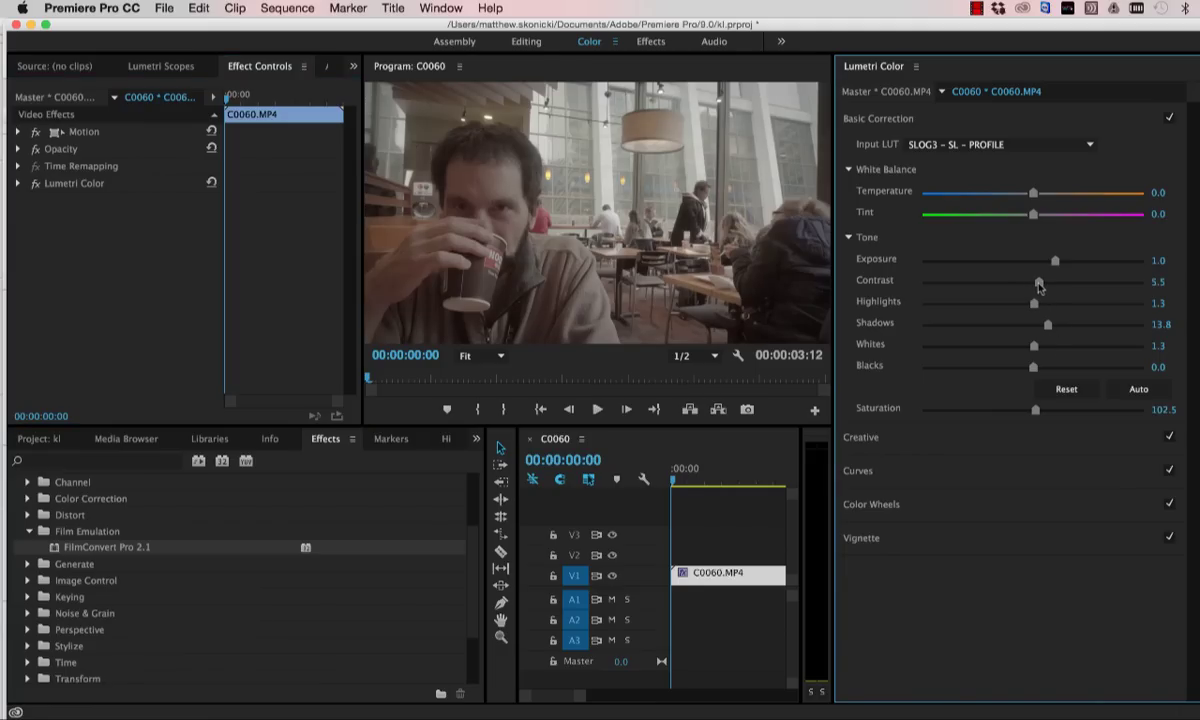
left_click_drag(1040, 290, 1043, 290)
left_click_drag(1043, 289, 1073, 283)
left_click_drag(1073, 283, 1124, 285)
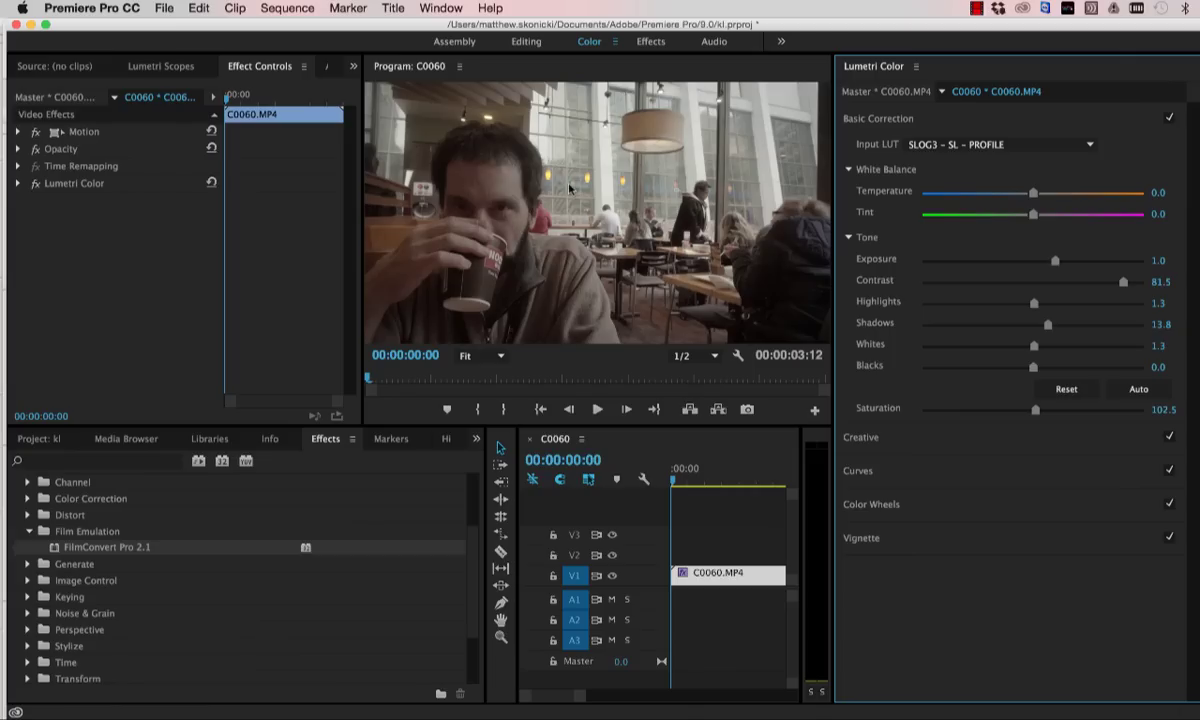
left_click_drag(1123, 283, 1127, 287)
left_click(852, 470)
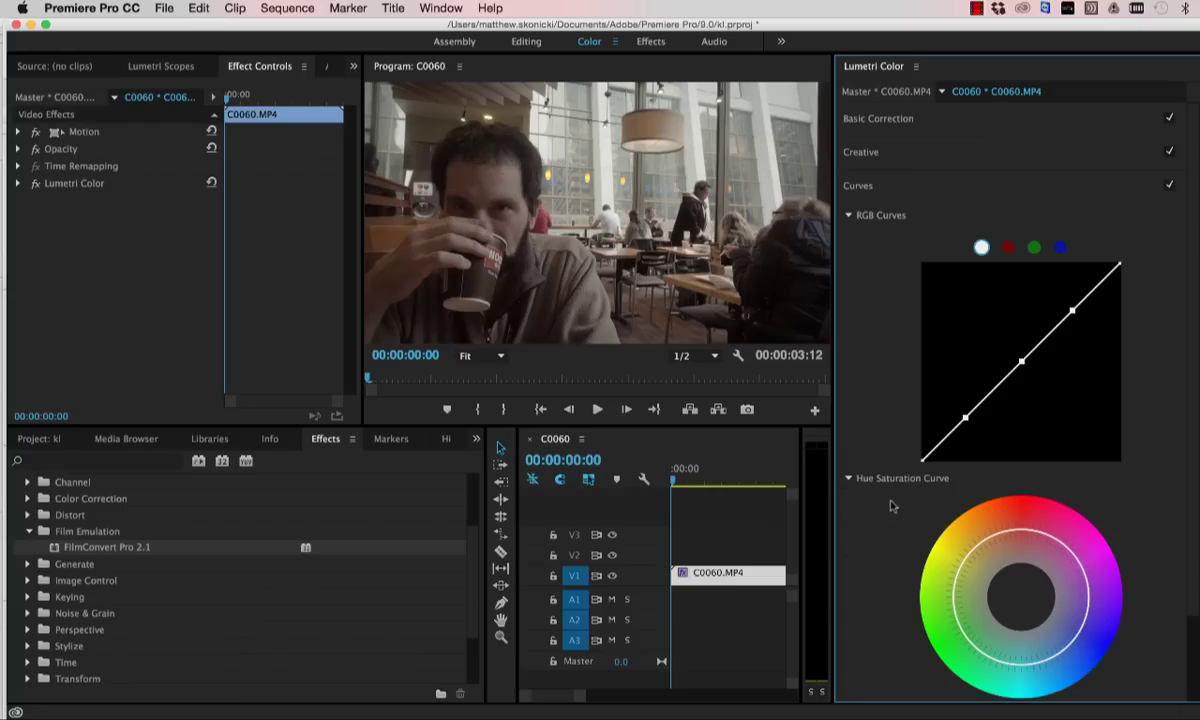
left_click(849, 216)
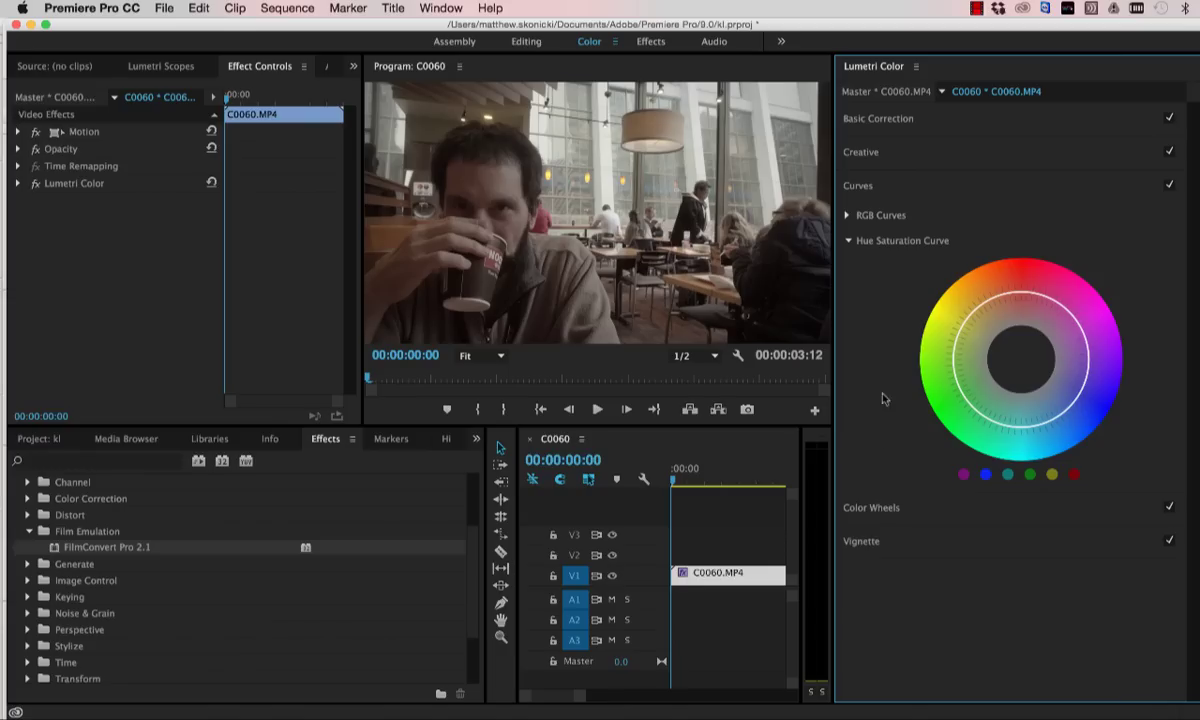
Boost Creative Saturation from 100.0 to 113.7 and select the Lumetri Color effect
left_click(858, 152)
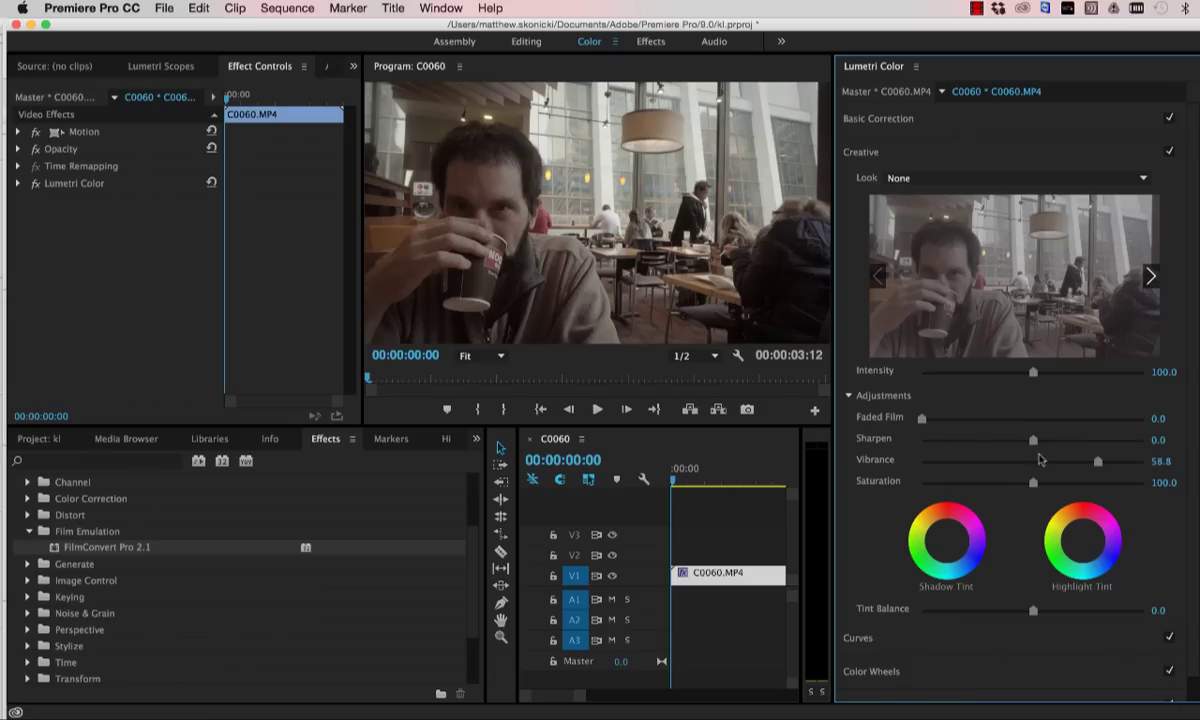
left_click_drag(1035, 486, 1048, 488)
left_click(77, 185)
Delete the old Lumetri grade and load cw_a7s_slog2_rec709lc.cube as a fresh Creative Look
key("Delete")
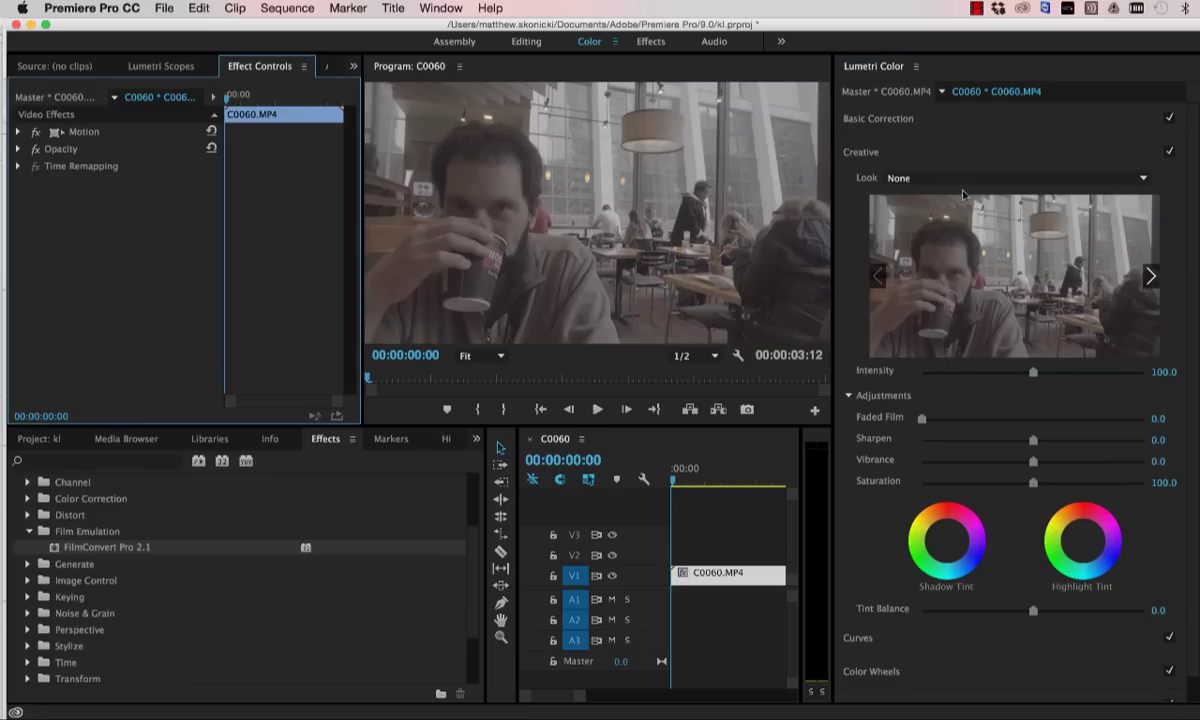
left_click(690, 572)
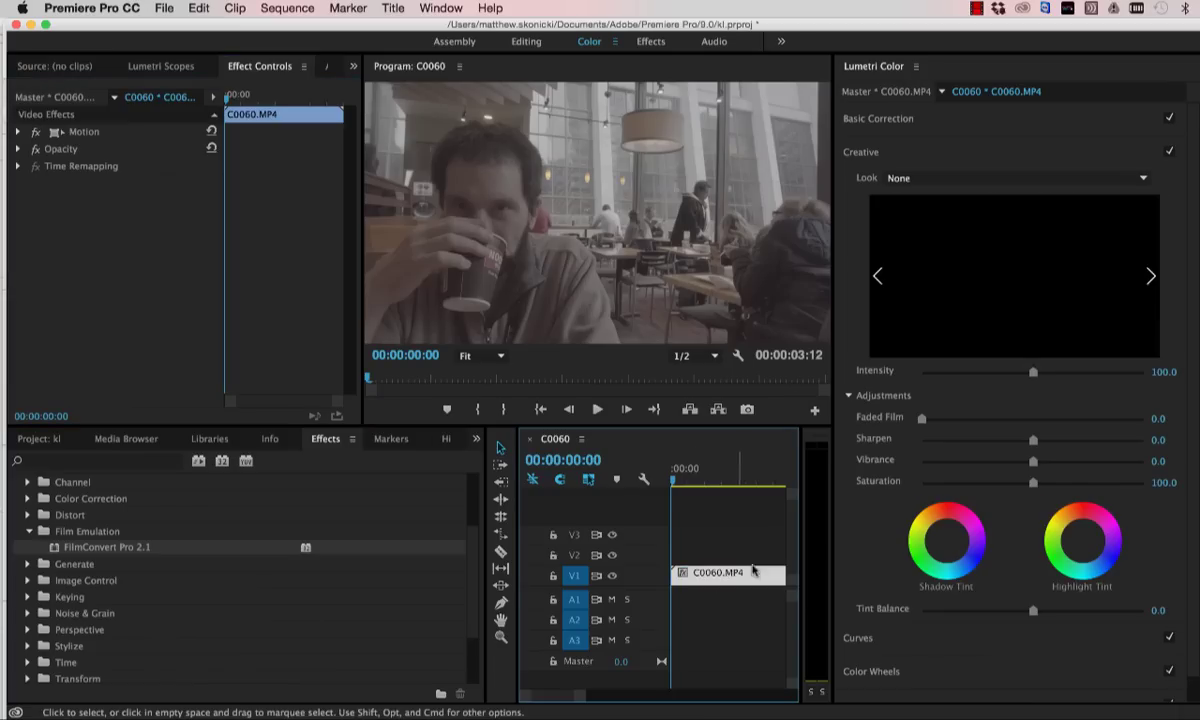
left_click(1068, 177)
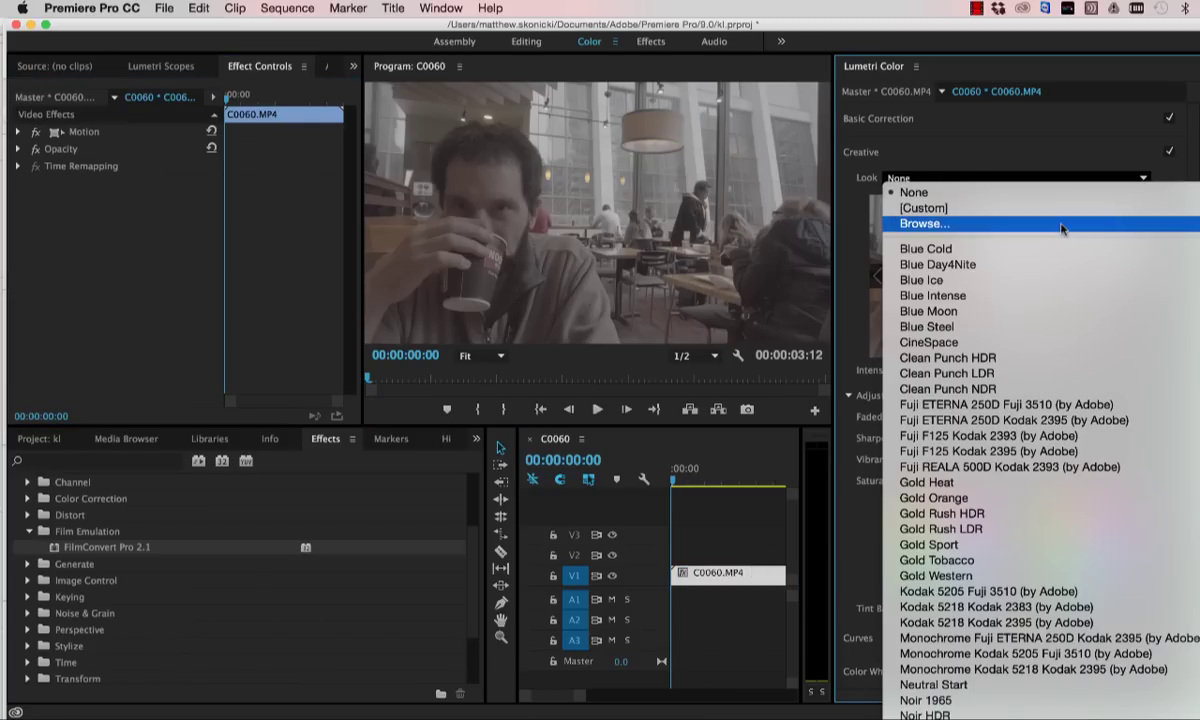
key("Escape")
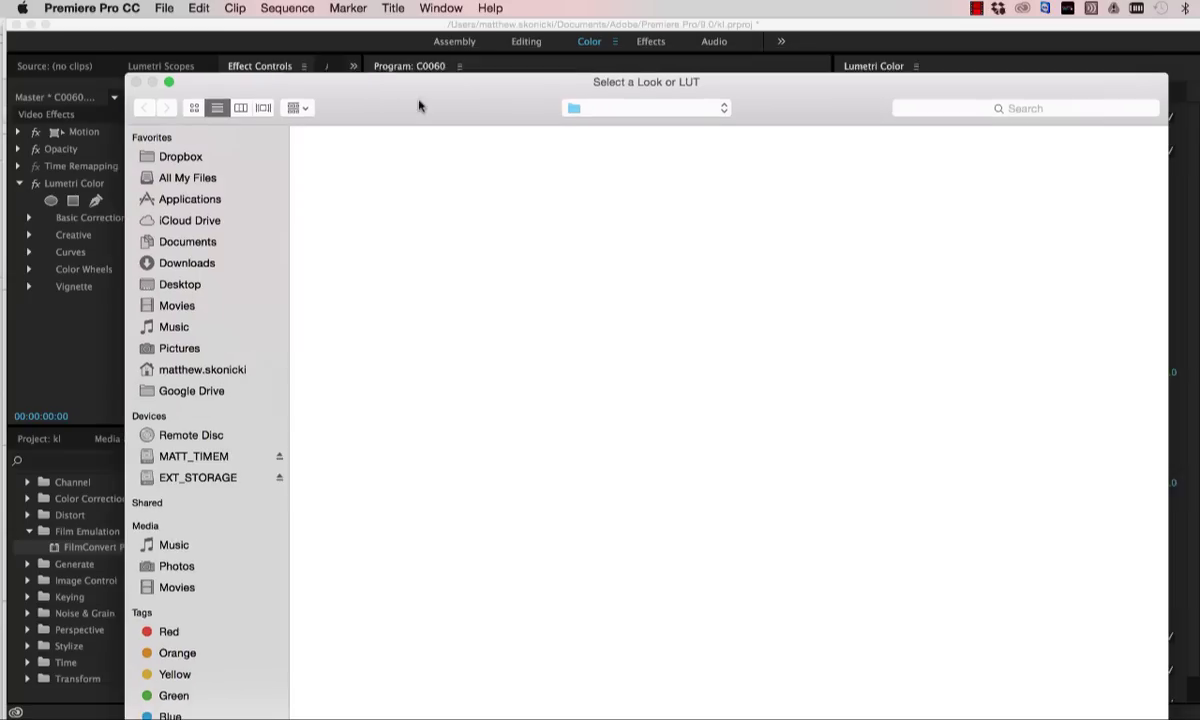
left_click_drag(419, 105, 386, 45)
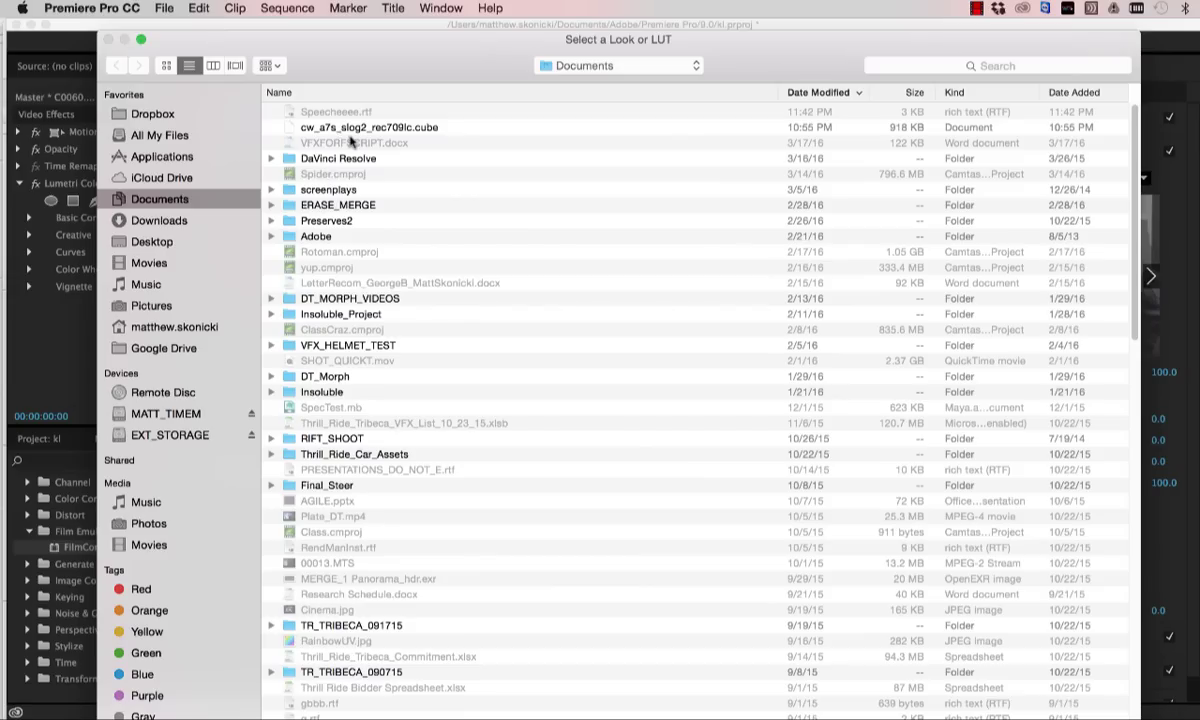
left_click(330, 128)
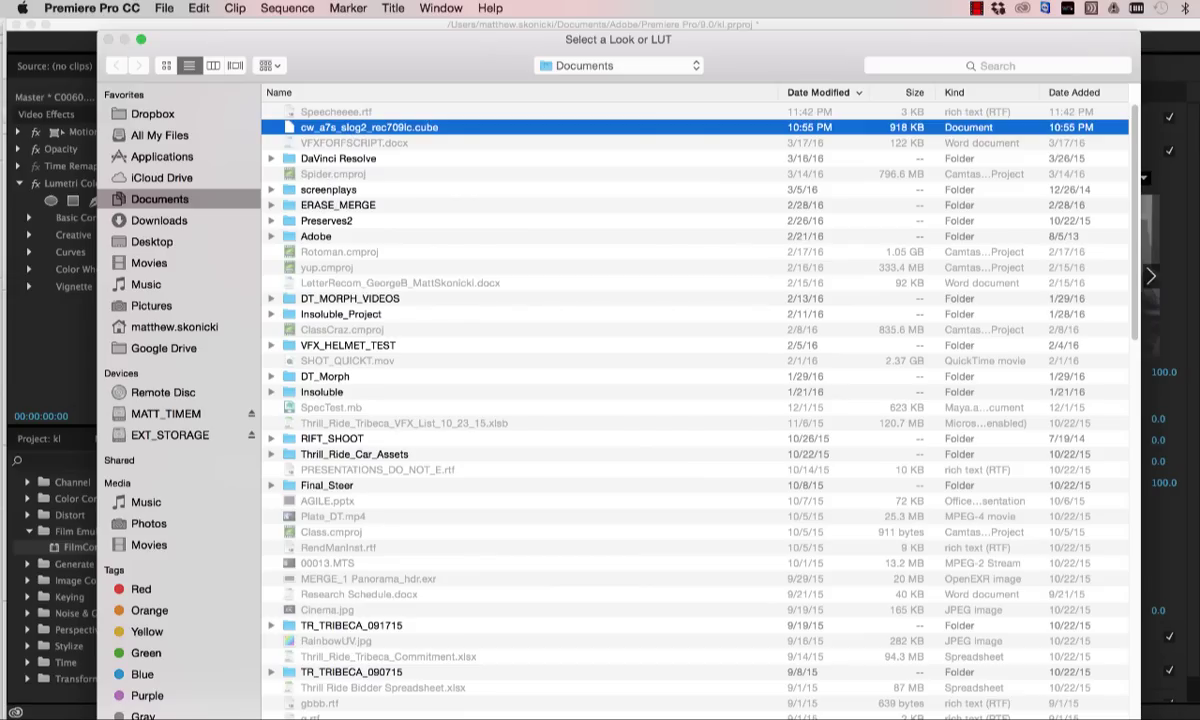
key("Return")
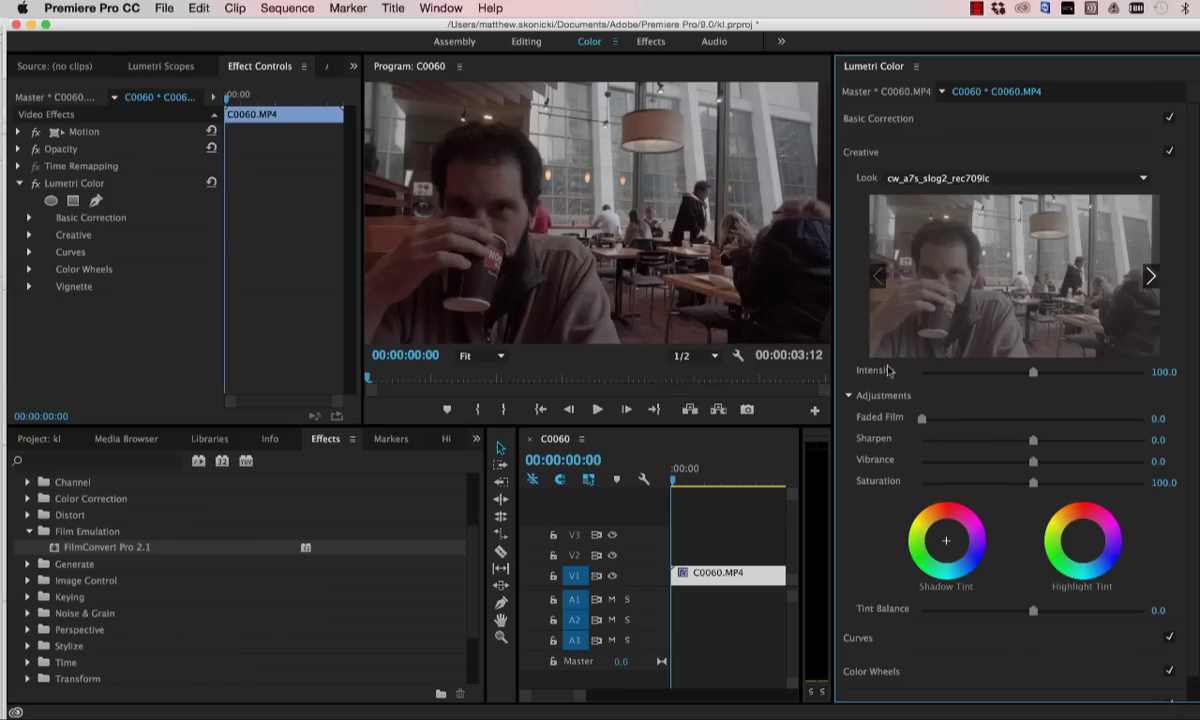
Bring back Lumetri Scopes and widen the scopes panel
left_click(144, 67)
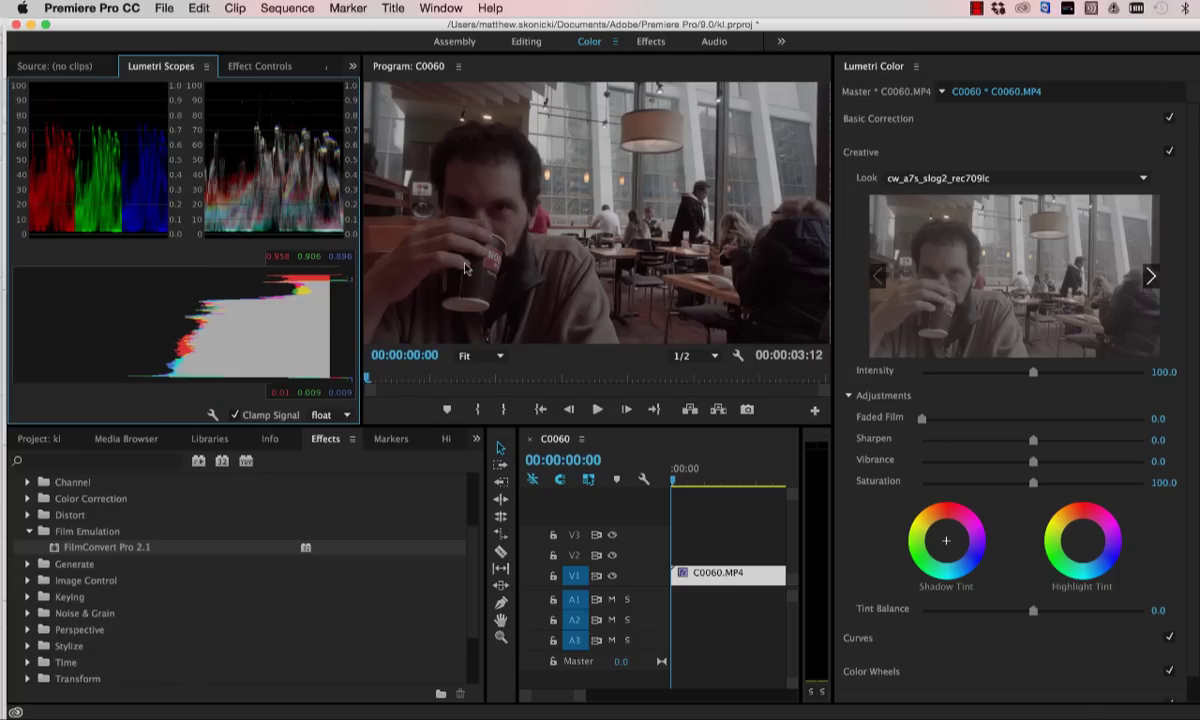
left_click_drag(362, 268, 487, 268)
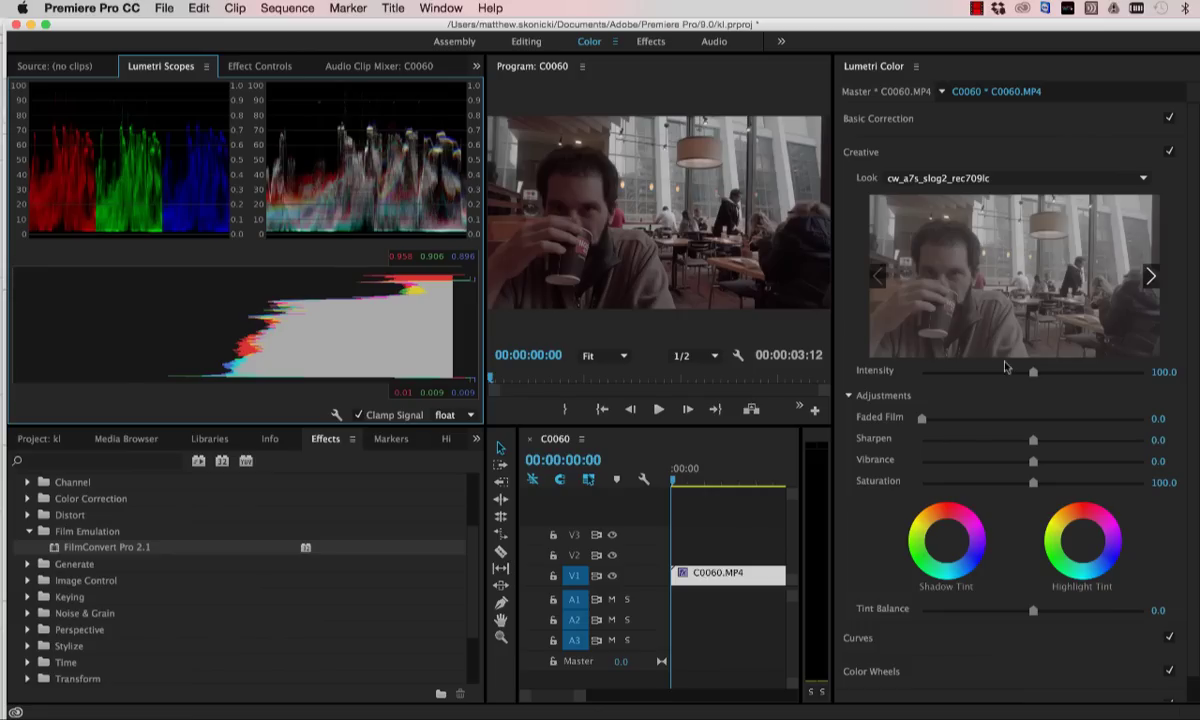
Set white balance to Temperature -0.4 and Tint -3.3 in Basic Correction
left_click(849, 396)
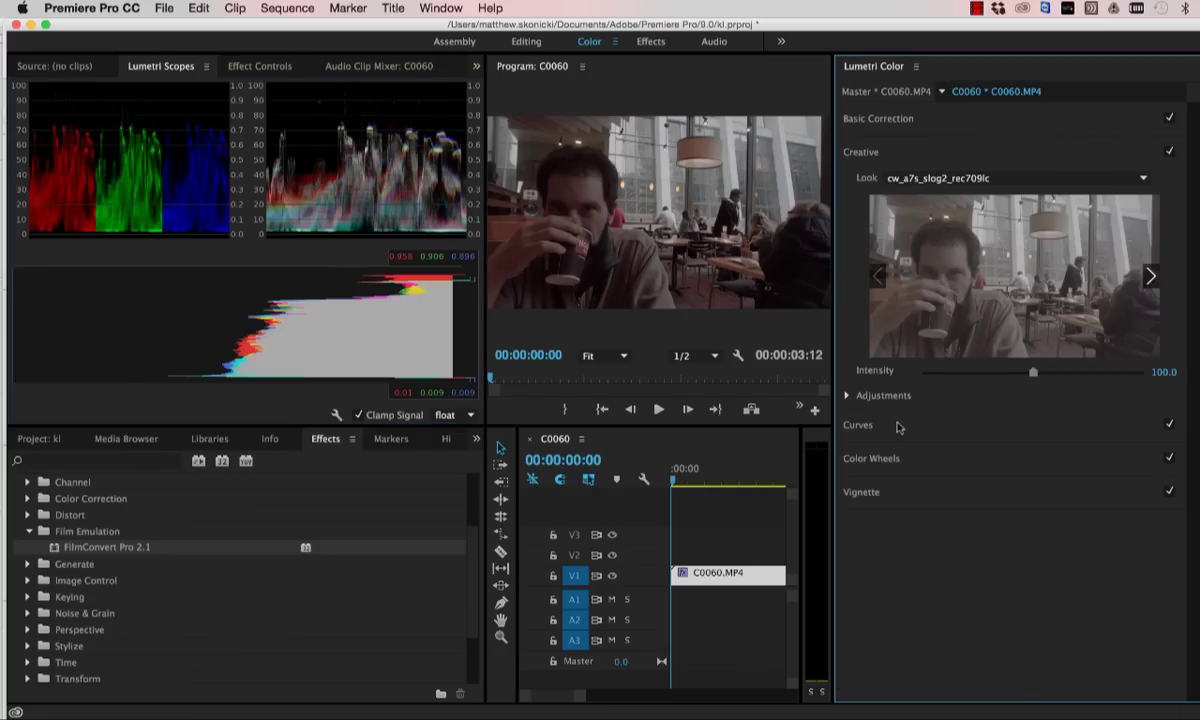
left_click(876, 425)
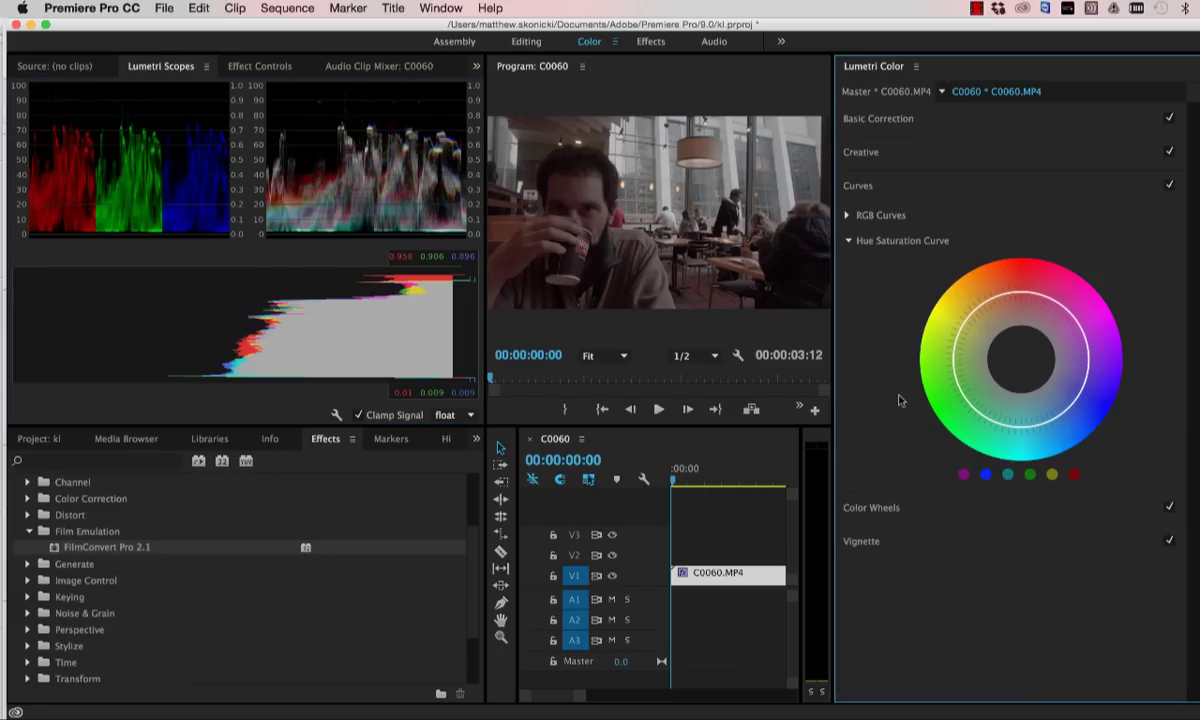
left_click(880, 119)
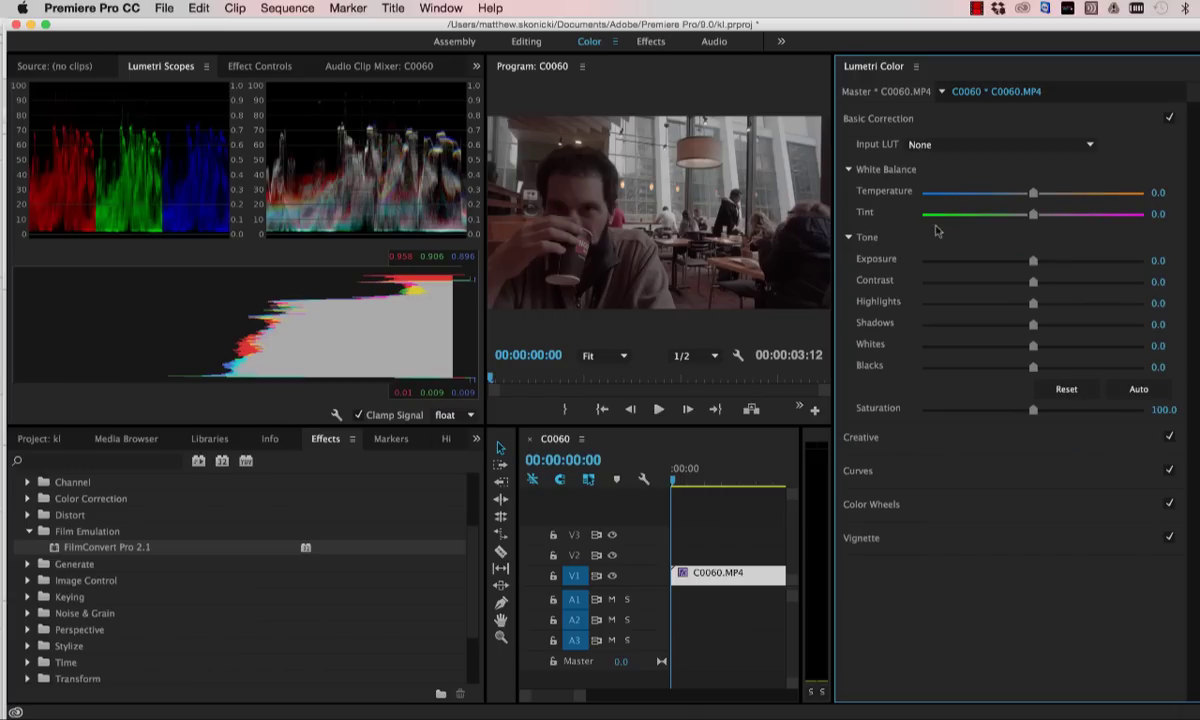
left_click_drag(1036, 193, 1079, 194)
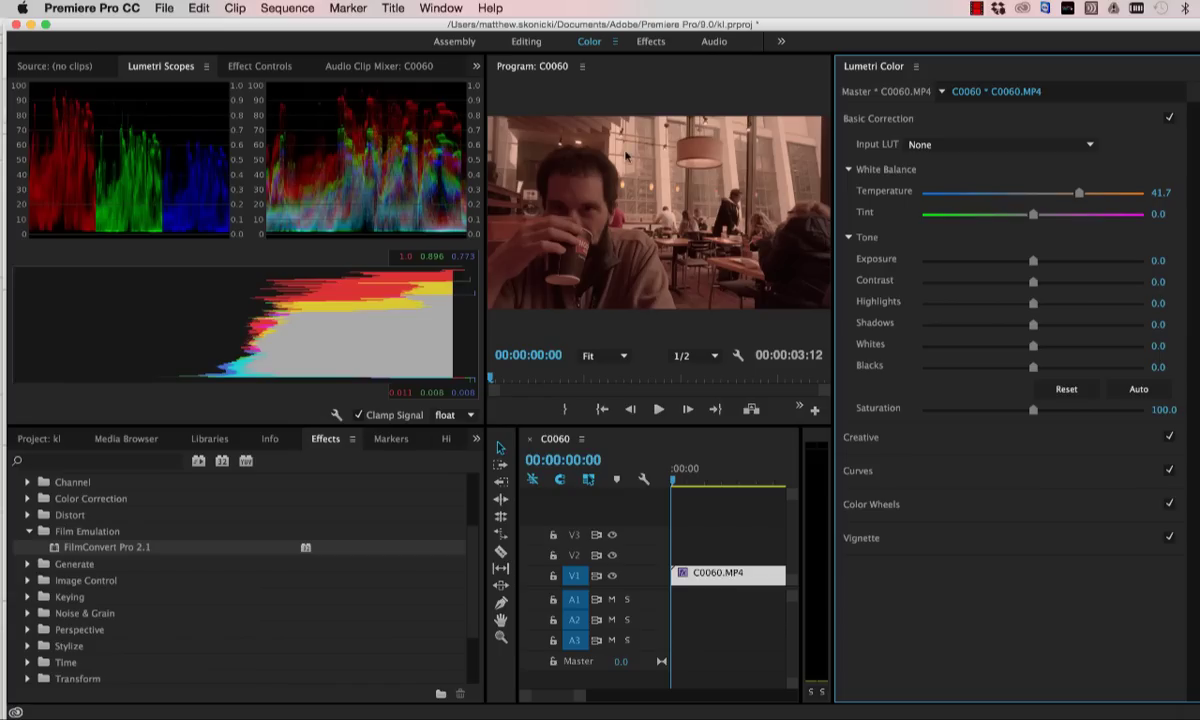
left_click(1033, 196)
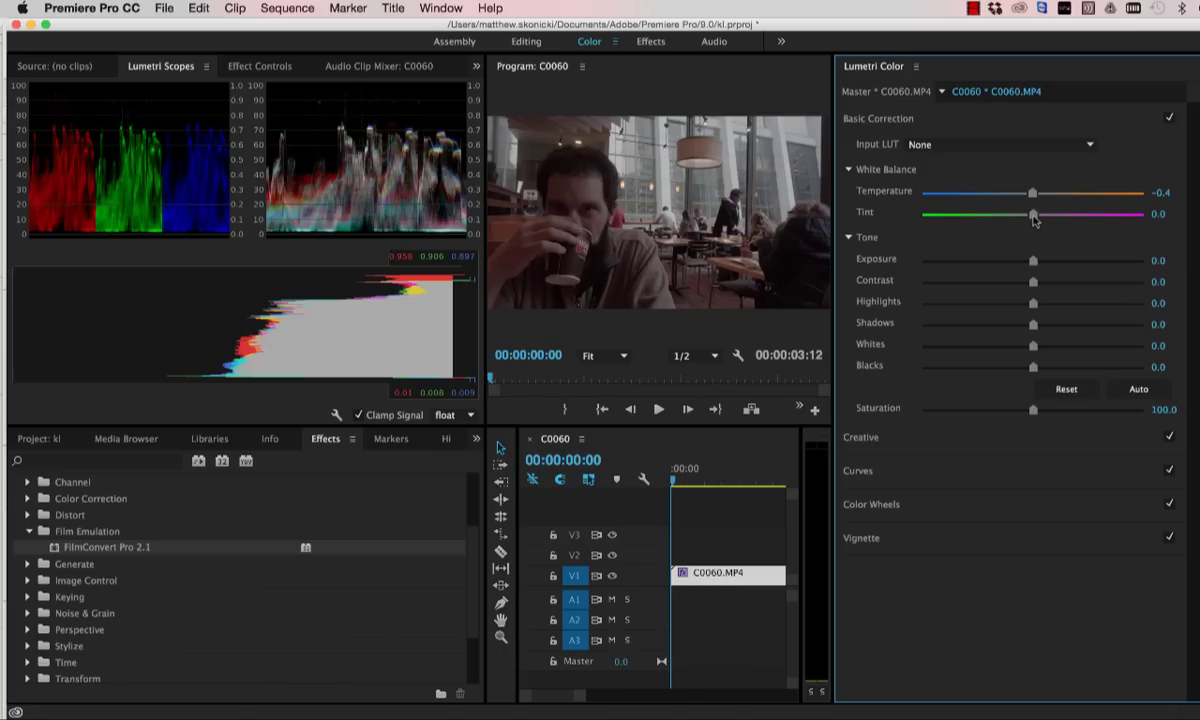
left_click_drag(1035, 220, 1028, 224)
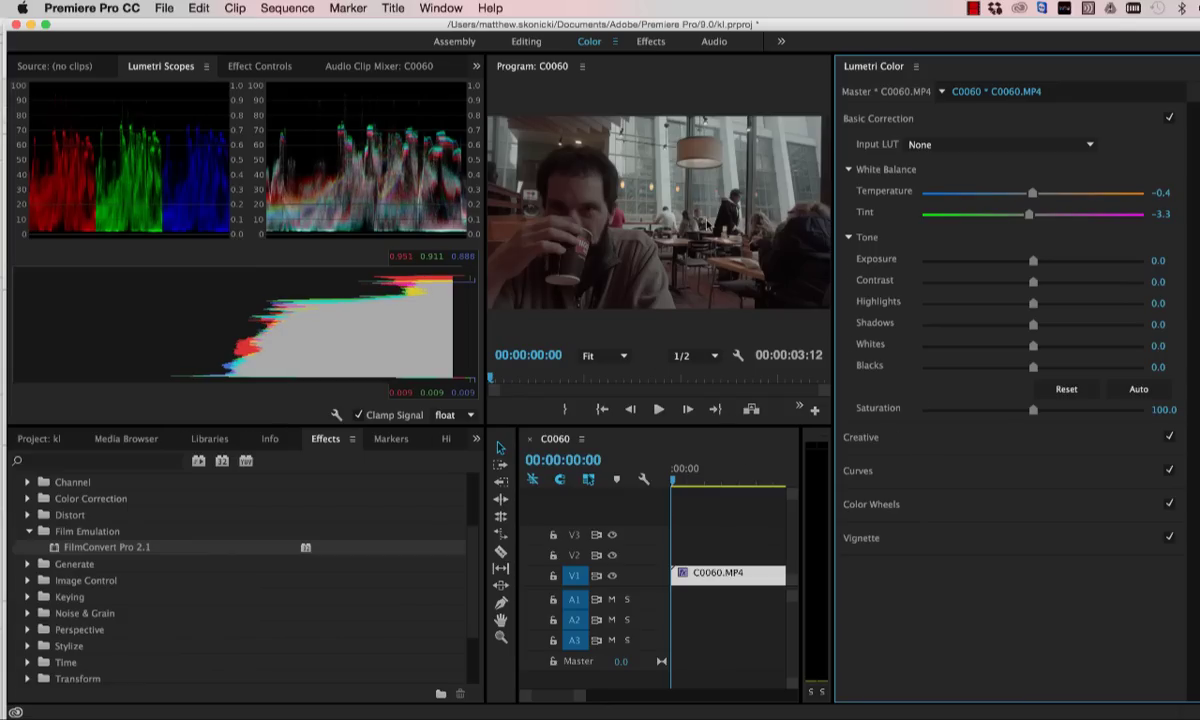
left_click(862, 437)
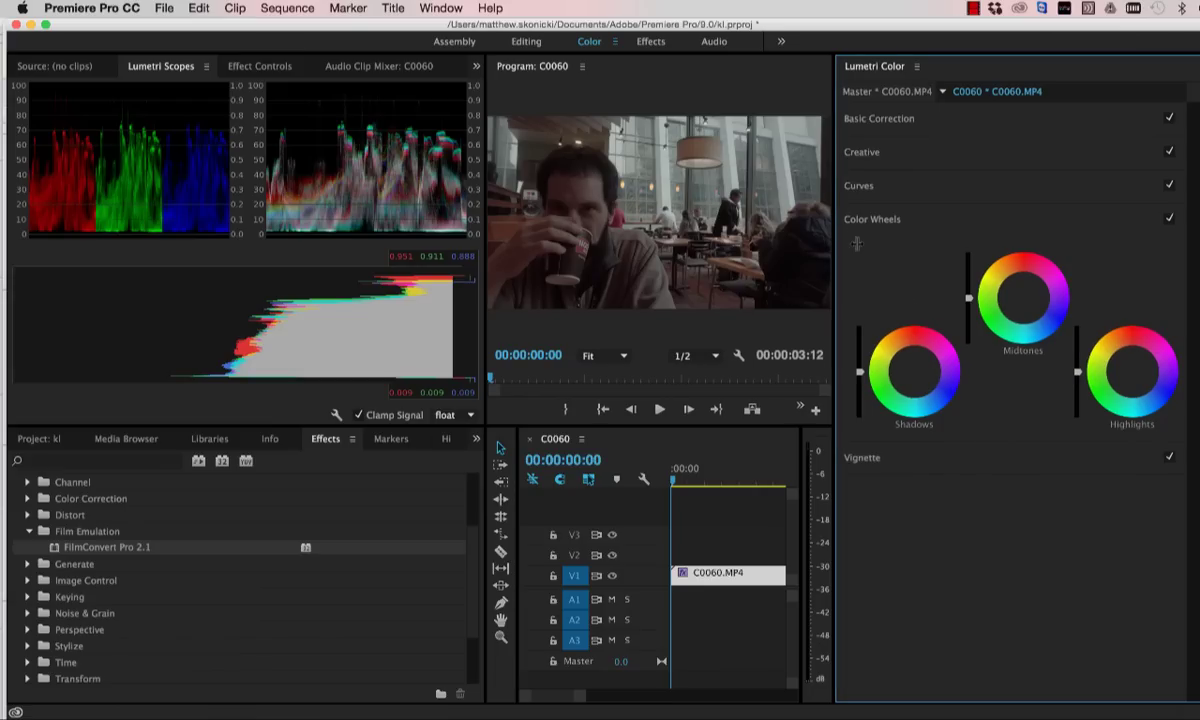
Widen the Program monitor slightly, reselect C0060.MP4, and show its Effect Controls
left_click_drag(834, 245, 858, 245)
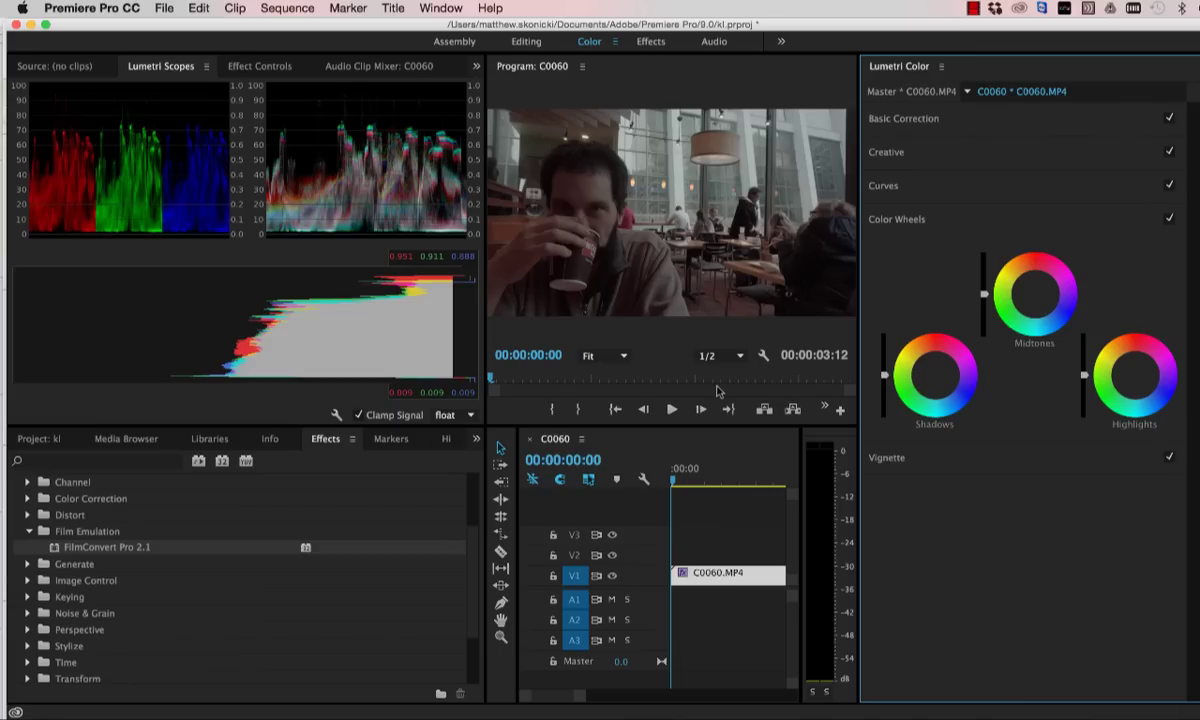
left_click(723, 544)
left_click(713, 578)
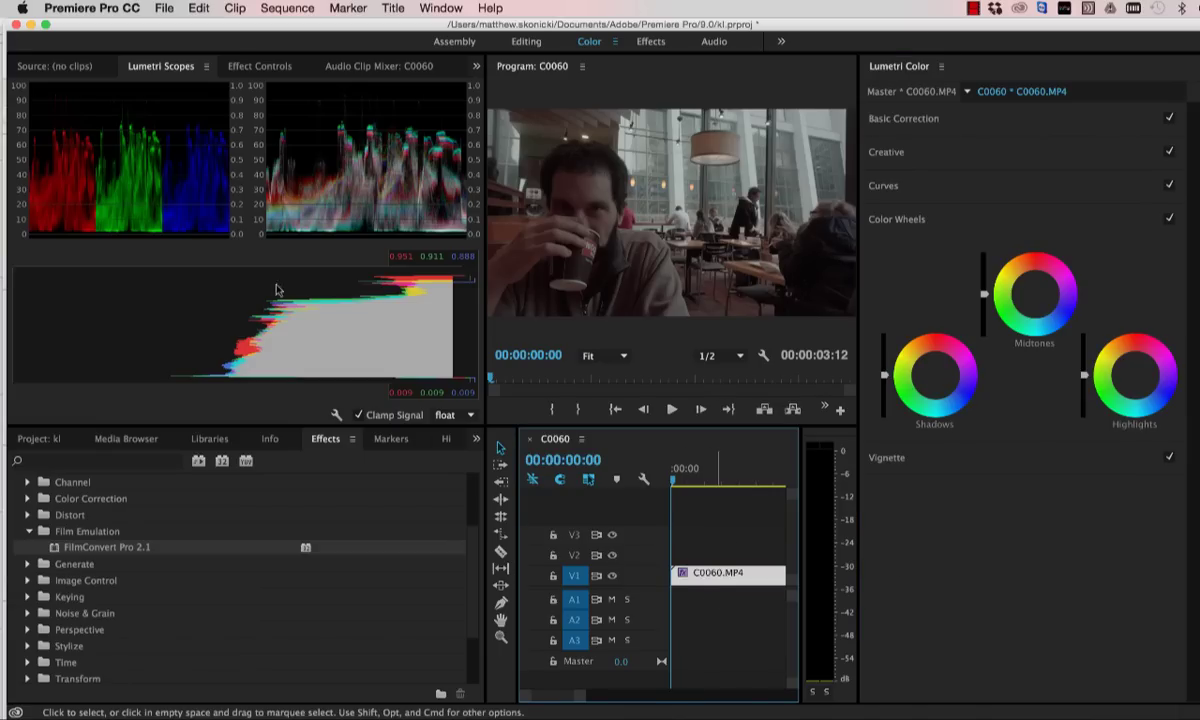
left_click(246, 68)
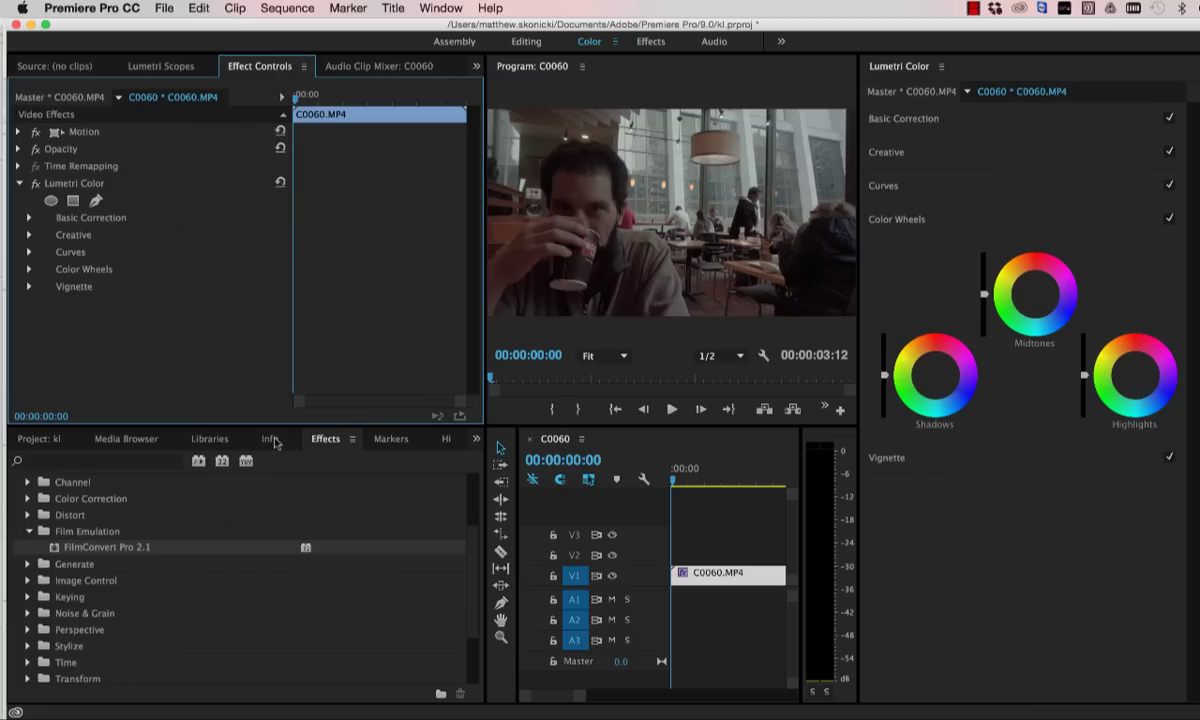
Apply Rolling Shutter Repair from the Distort folder to the C0060.MP4 clip
left_click(31, 532)
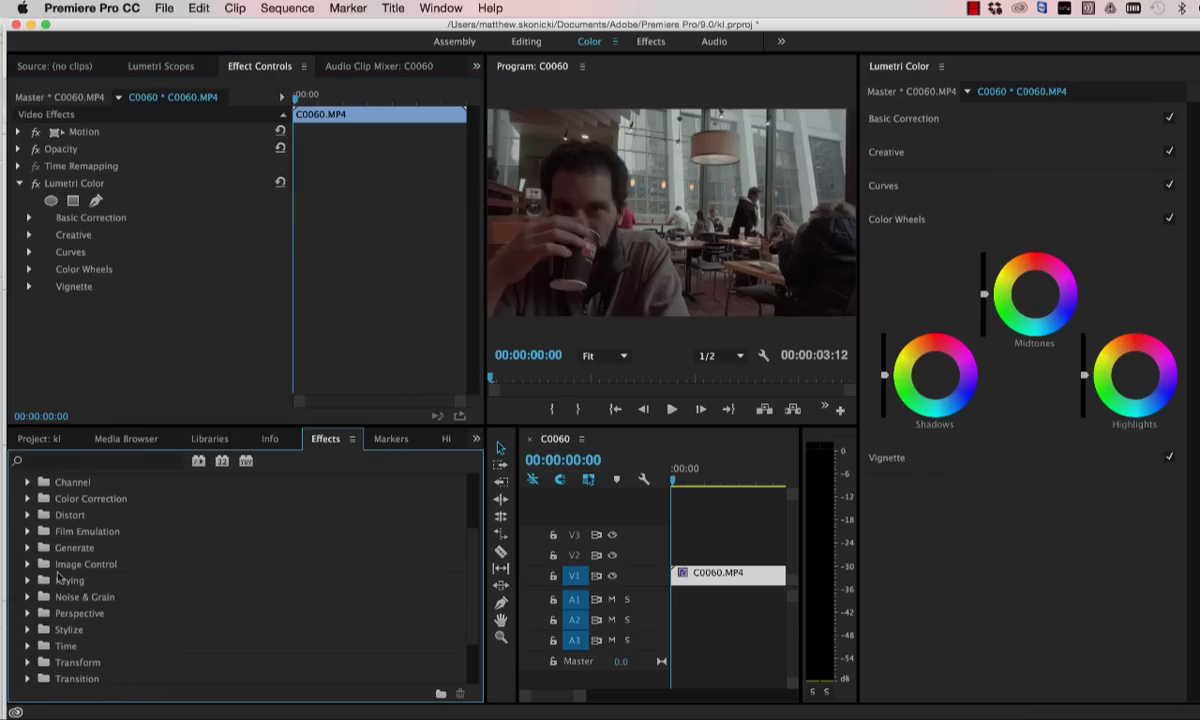
scroll(31, 578, "up", 2)
scroll(35, 585, "down", 4)
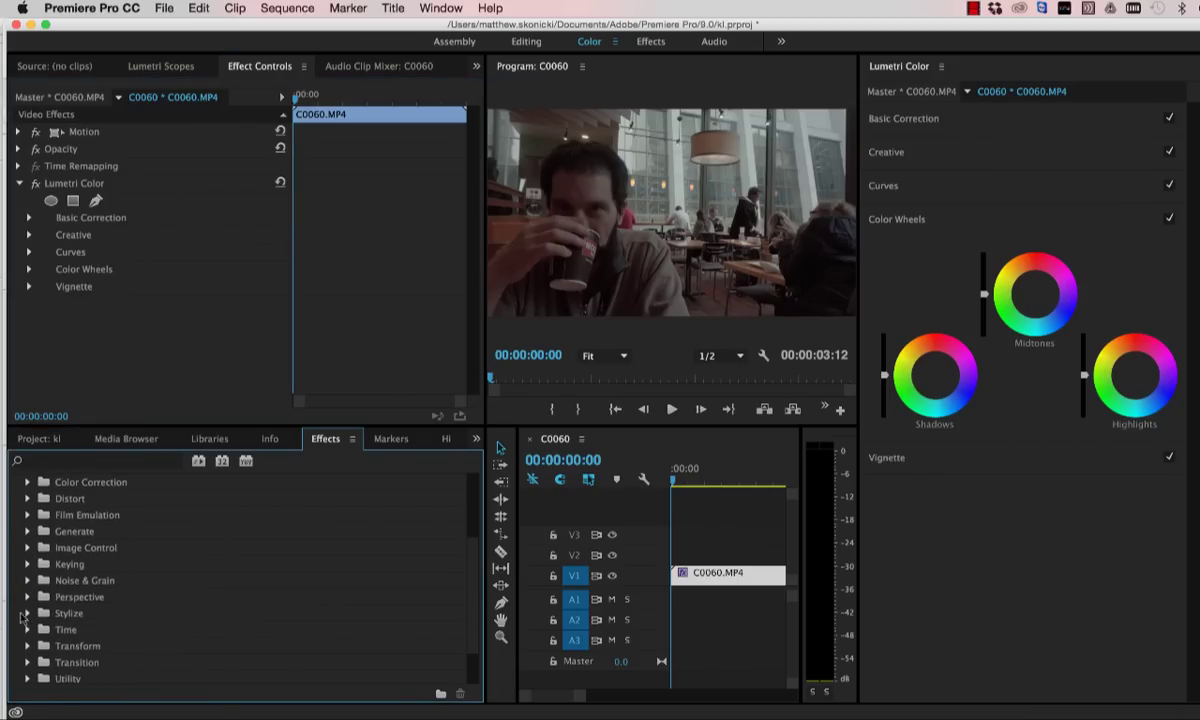
scroll(42, 550, "up", 1)
scroll(40, 535, "up", 2)
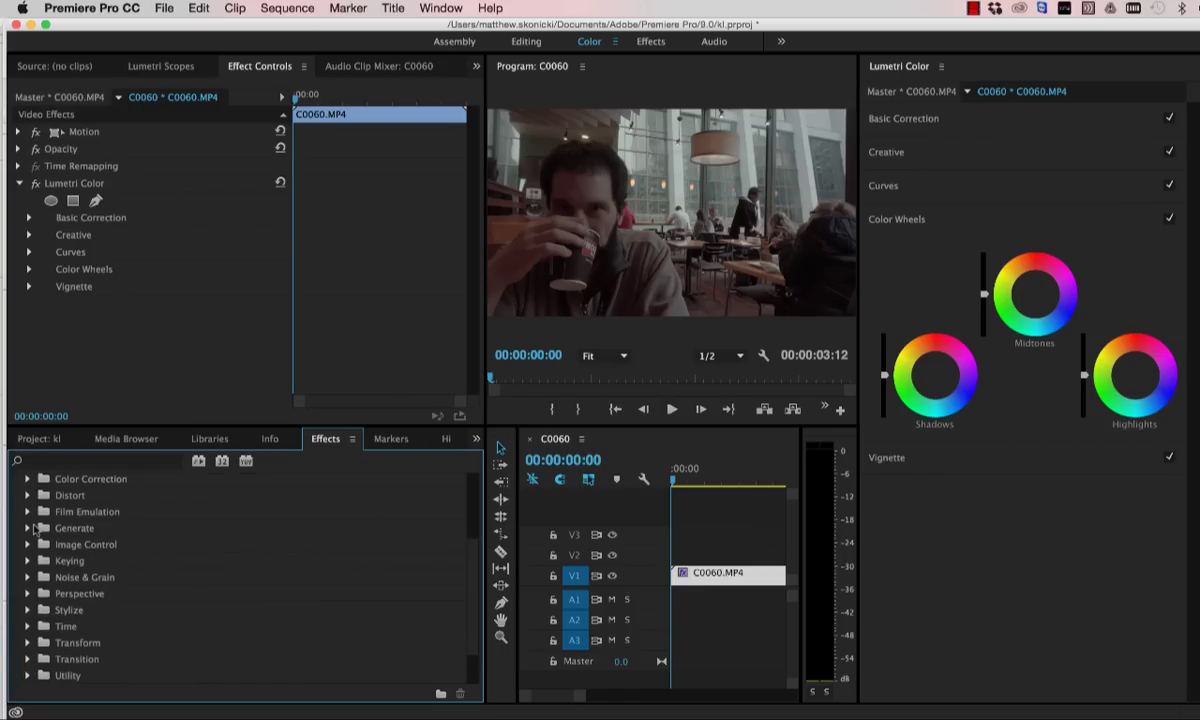
left_click(28, 528)
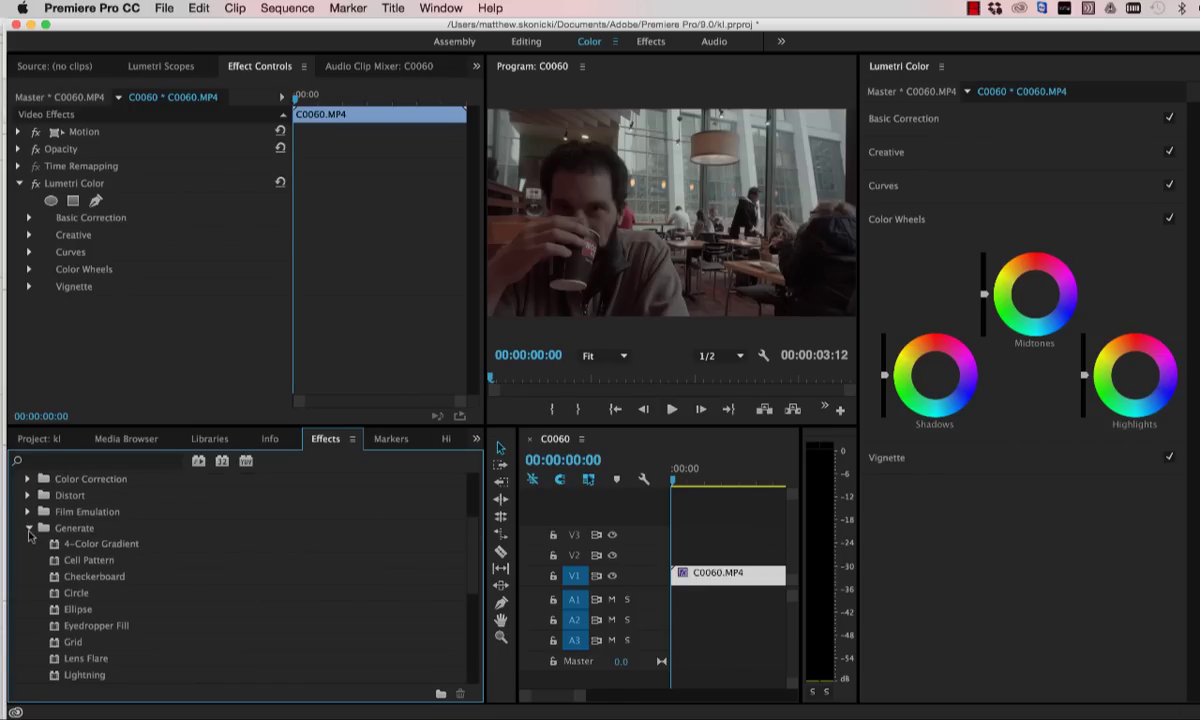
left_click(28, 529)
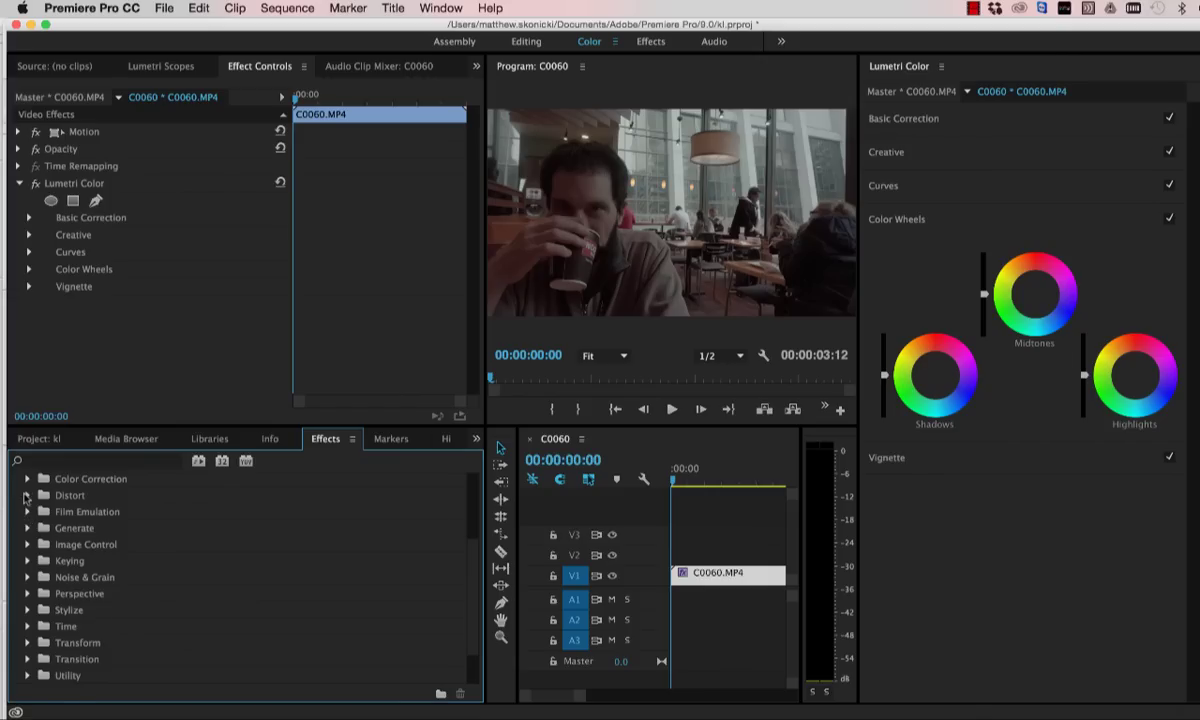
left_click(27, 495)
scroll(100, 514, "down", 1)
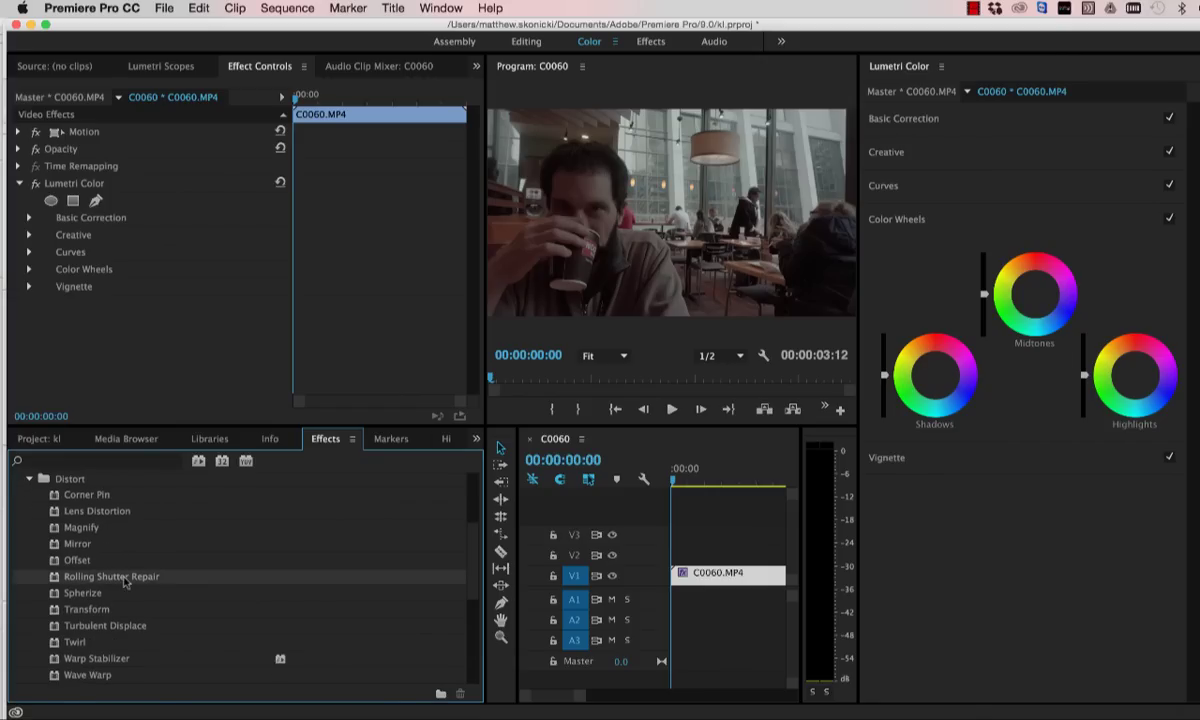
left_click_drag(54, 578, 704, 574)
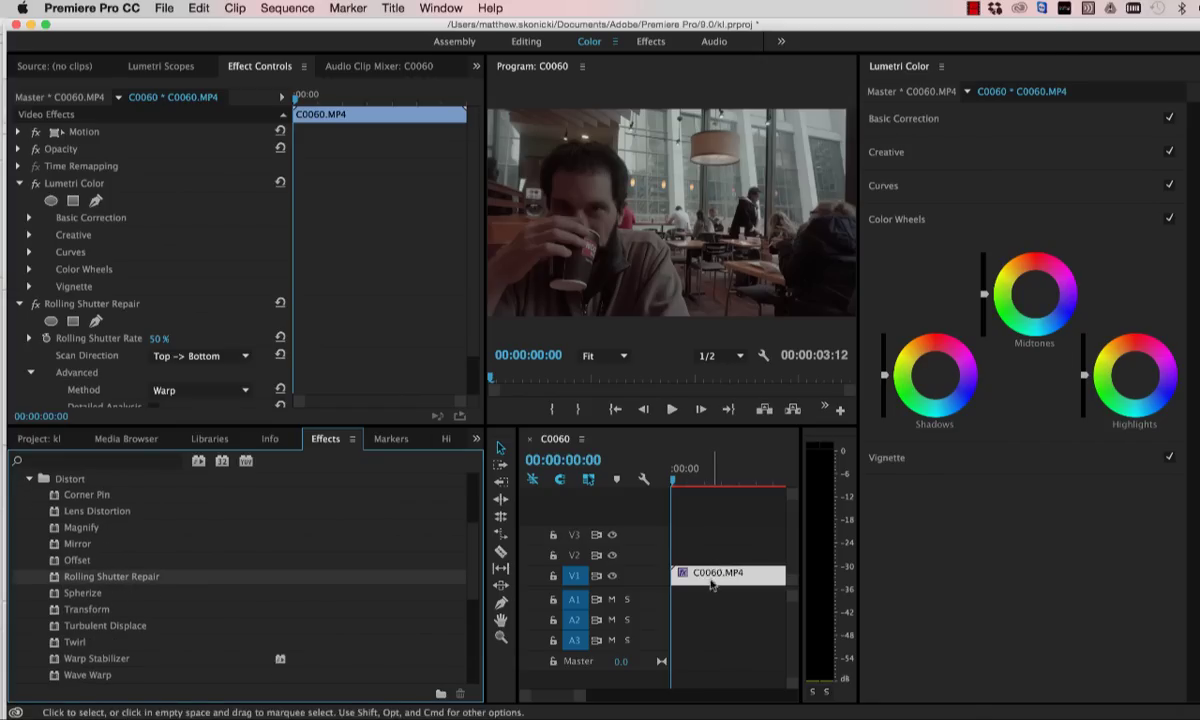
Switch the Rolling Shutter Repair method to Pixel Motion, then back to Warp
left_click(177, 392)
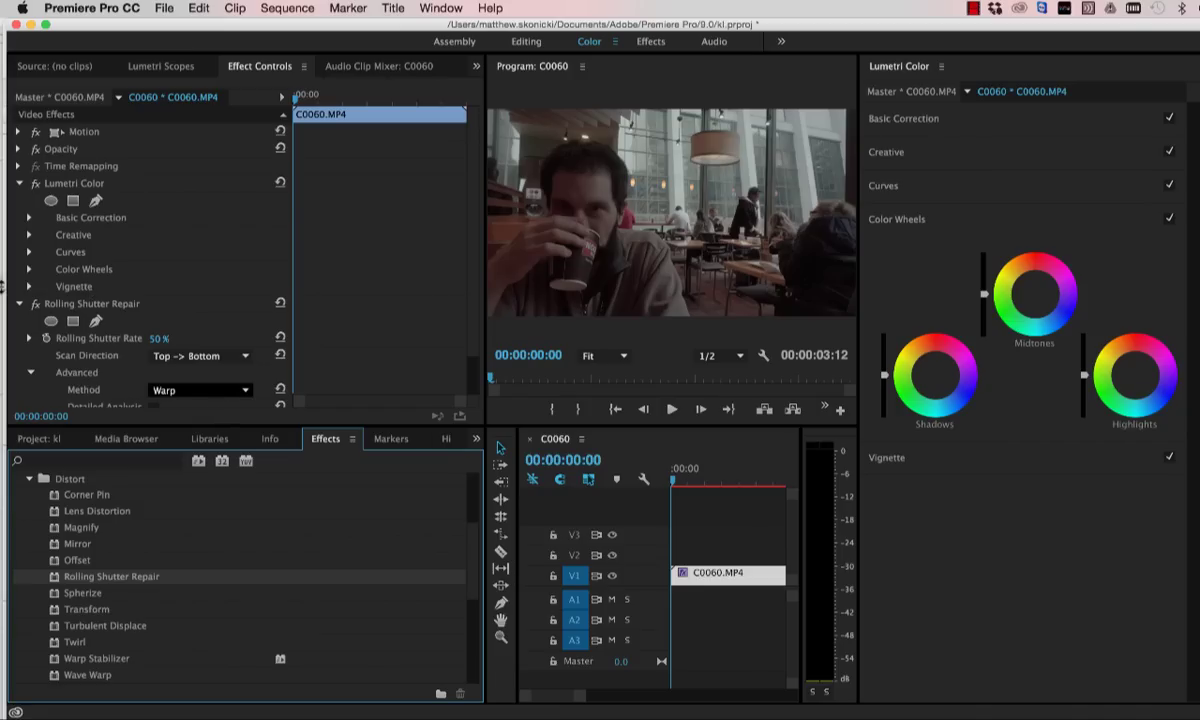
left_click(160, 367)
scroll(146, 362, "down", 2)
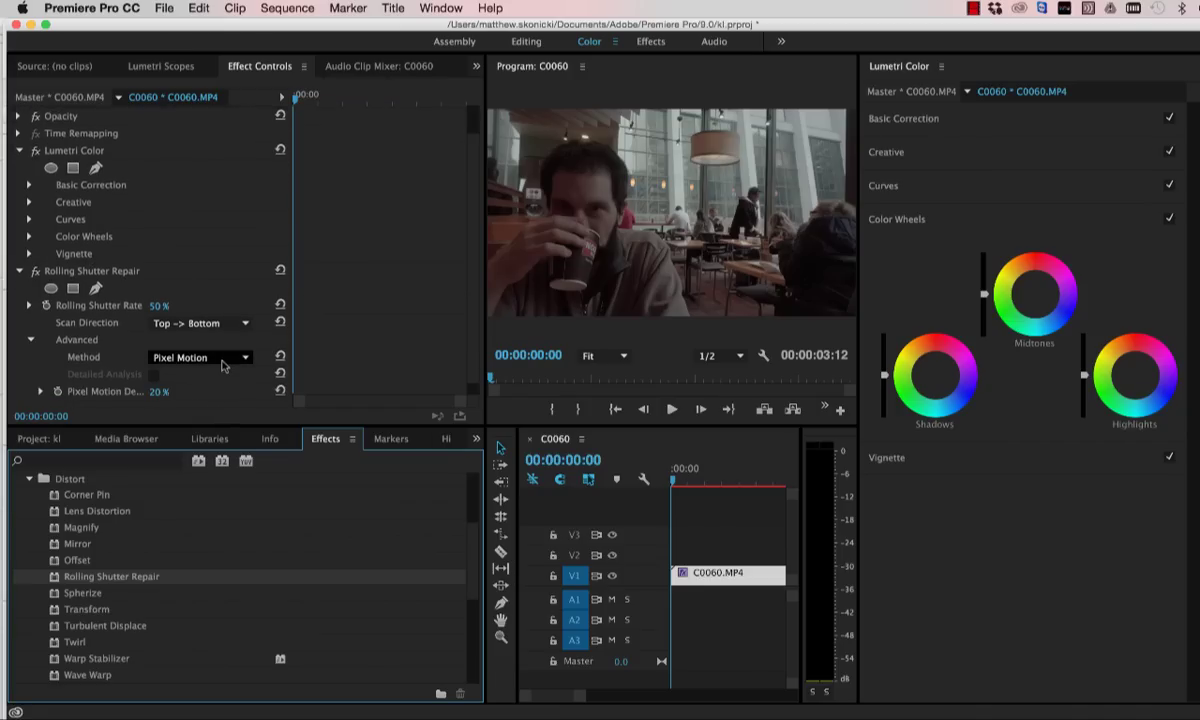
left_click(226, 357)
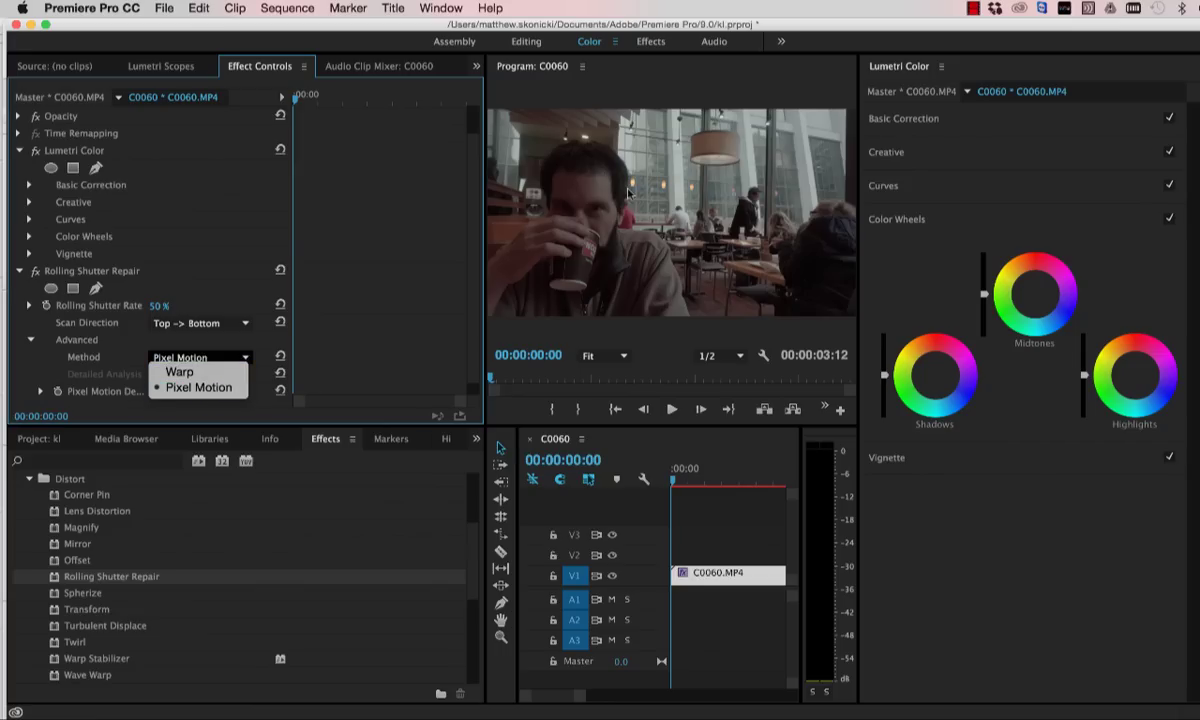
left_click(182, 387)
left_click(200, 357)
left_click(185, 337)
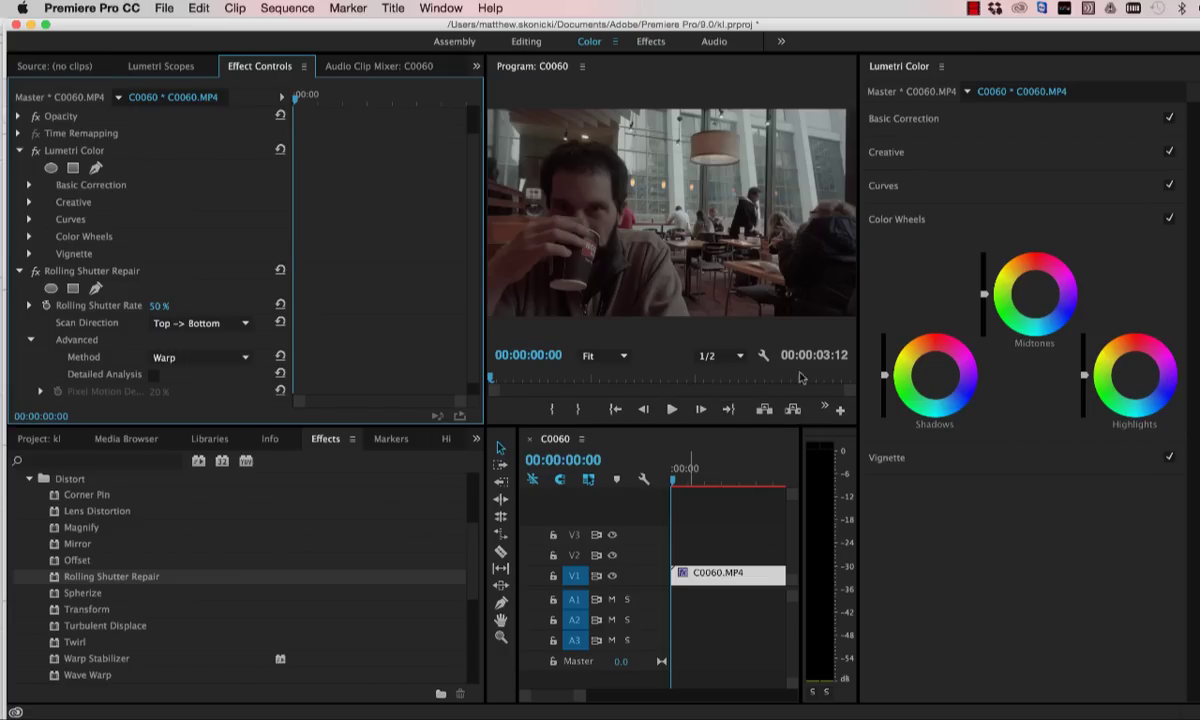
left_click(973, 9)
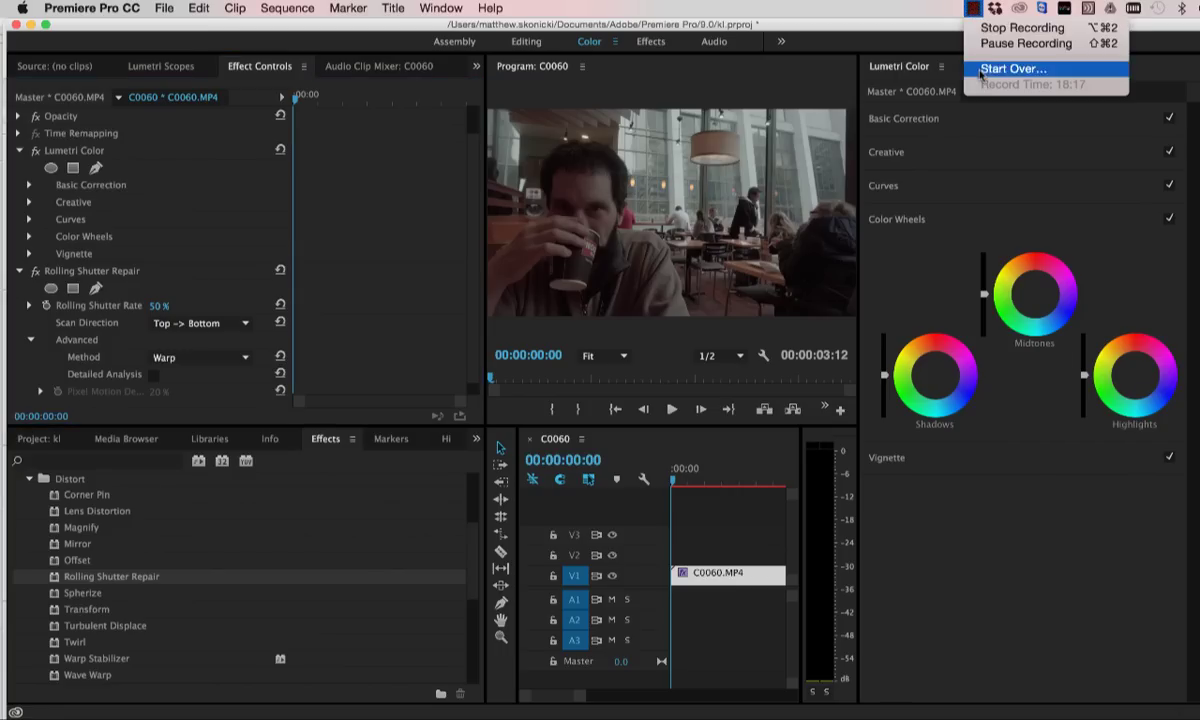